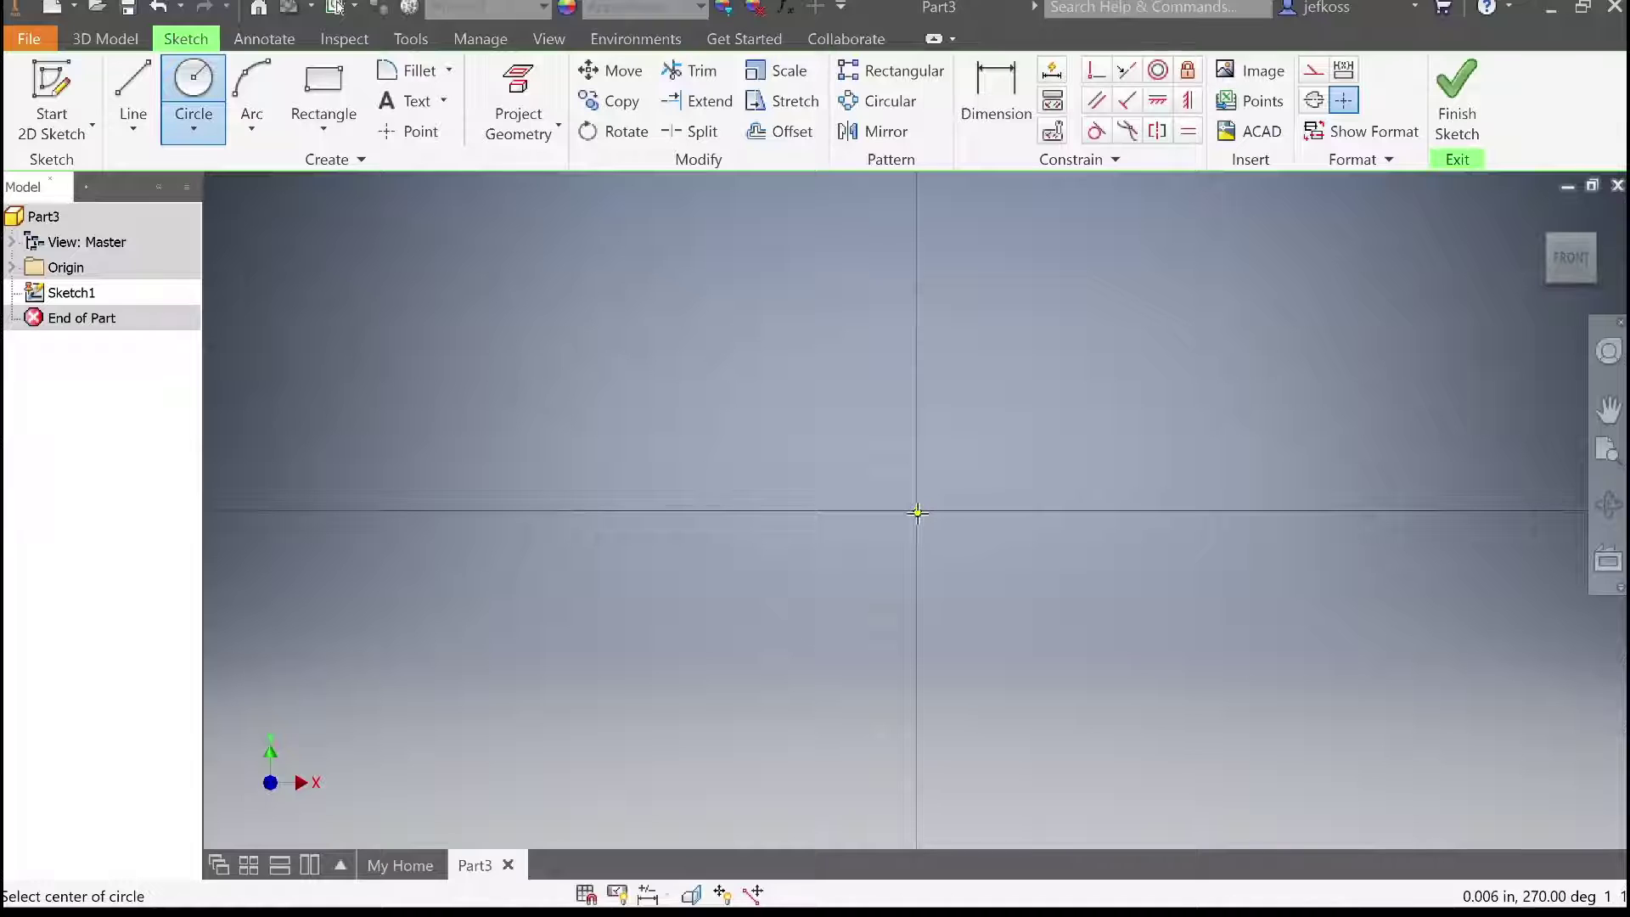
Sketch a circle centred on the origin and dimension its diameter to 2 in
left_click(916, 510)
left_click(927, 369)
key("d")
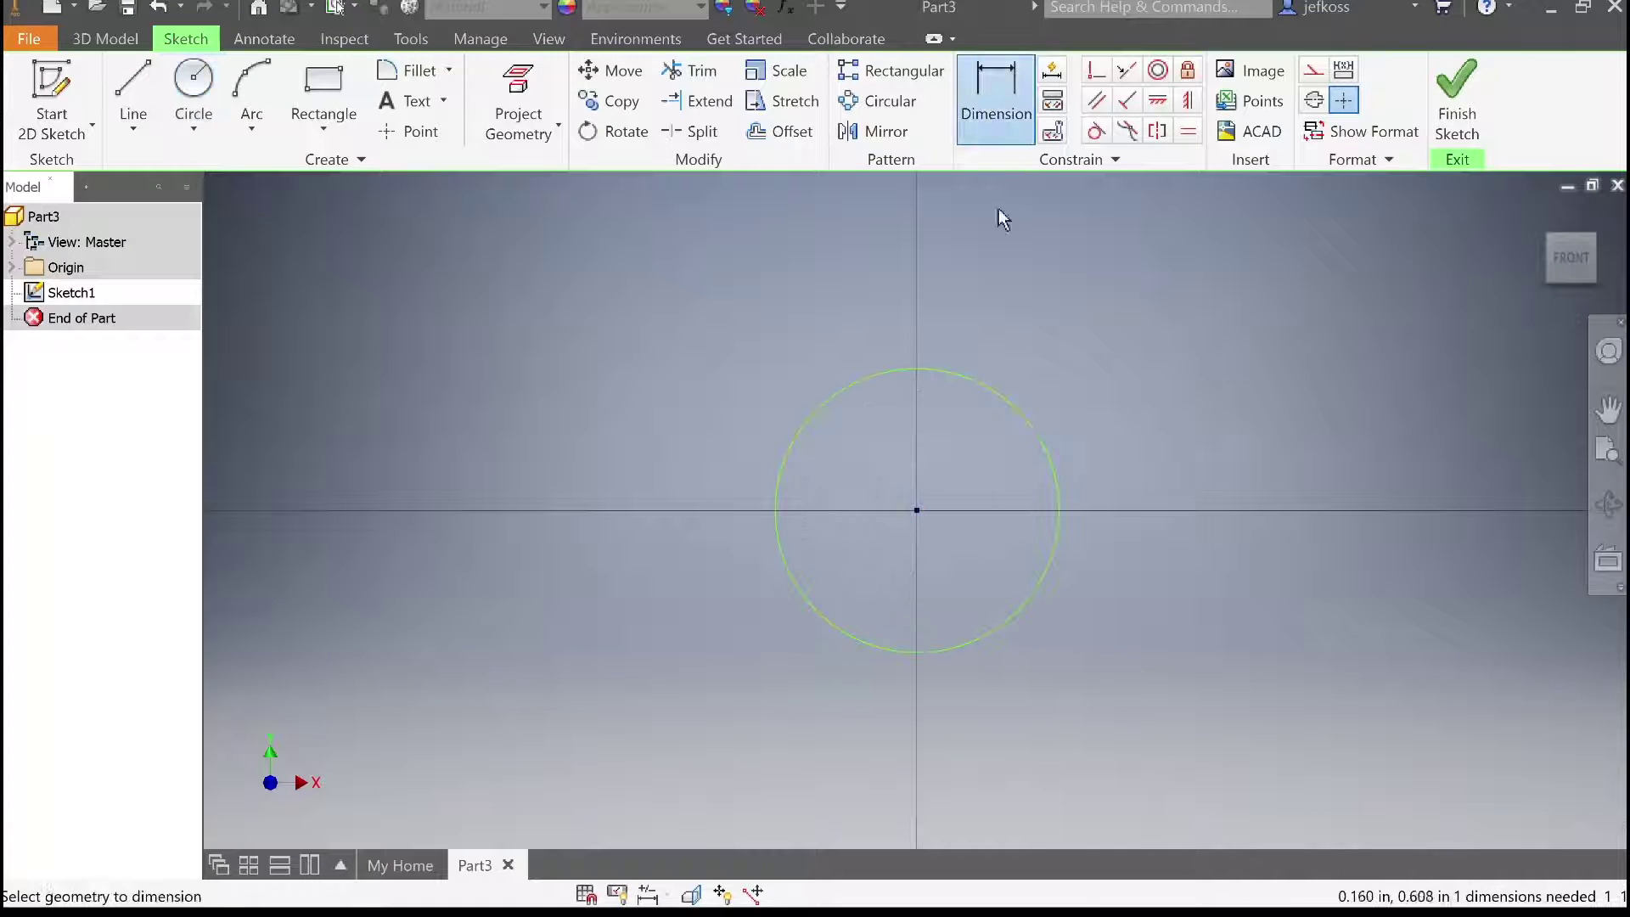
left_click(981, 384)
left_click(981, 424)
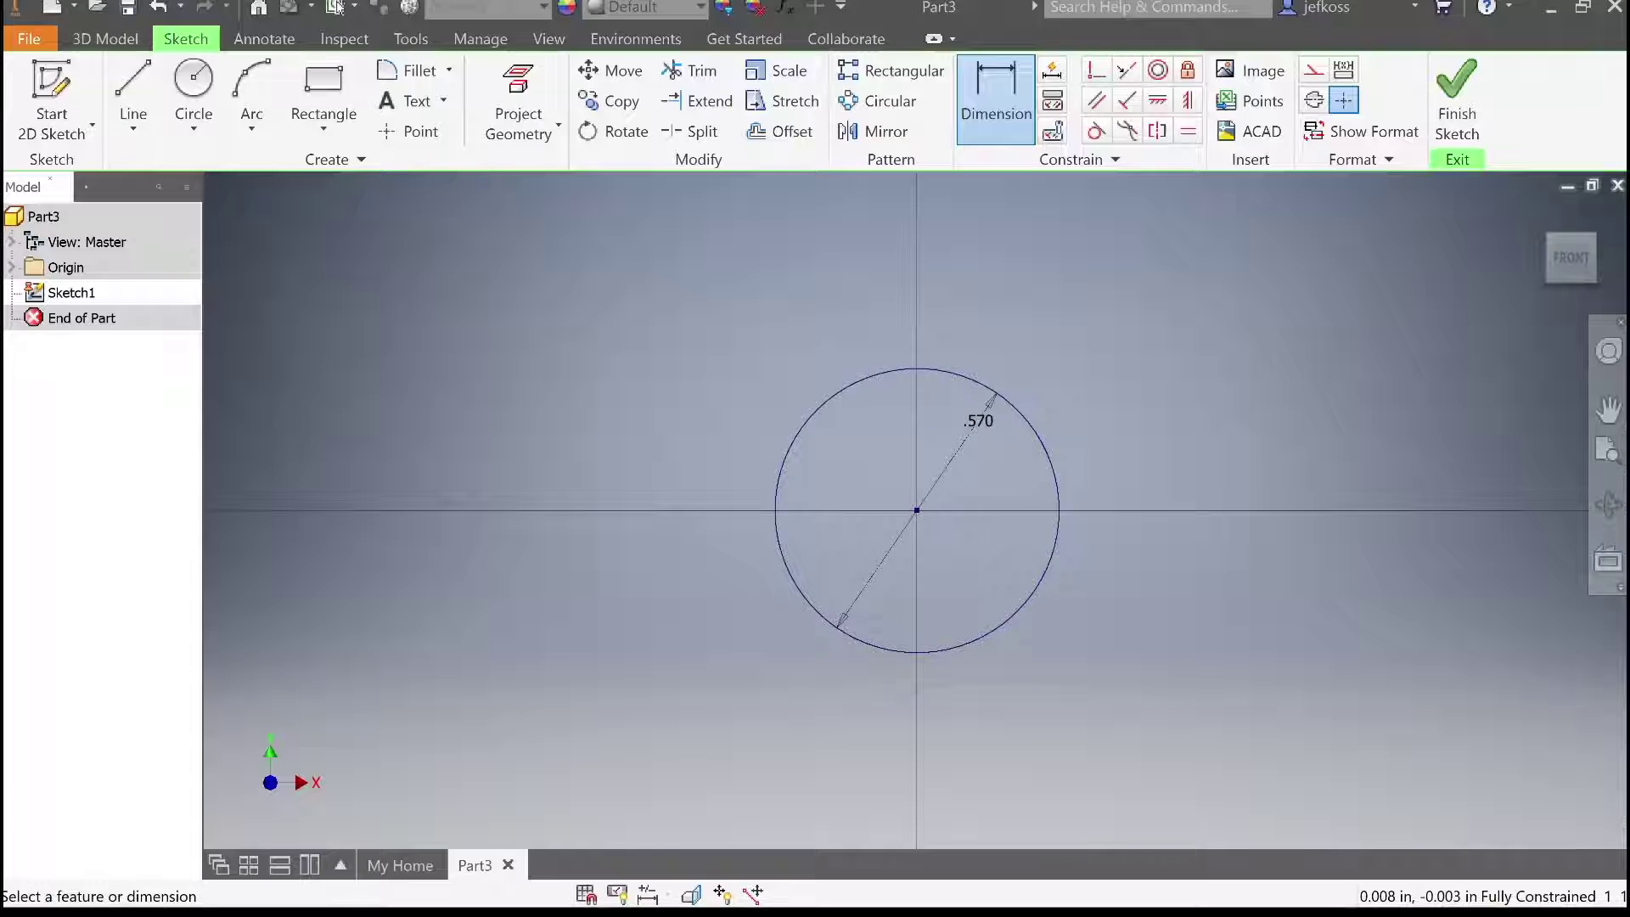
type("2")
key("Return")
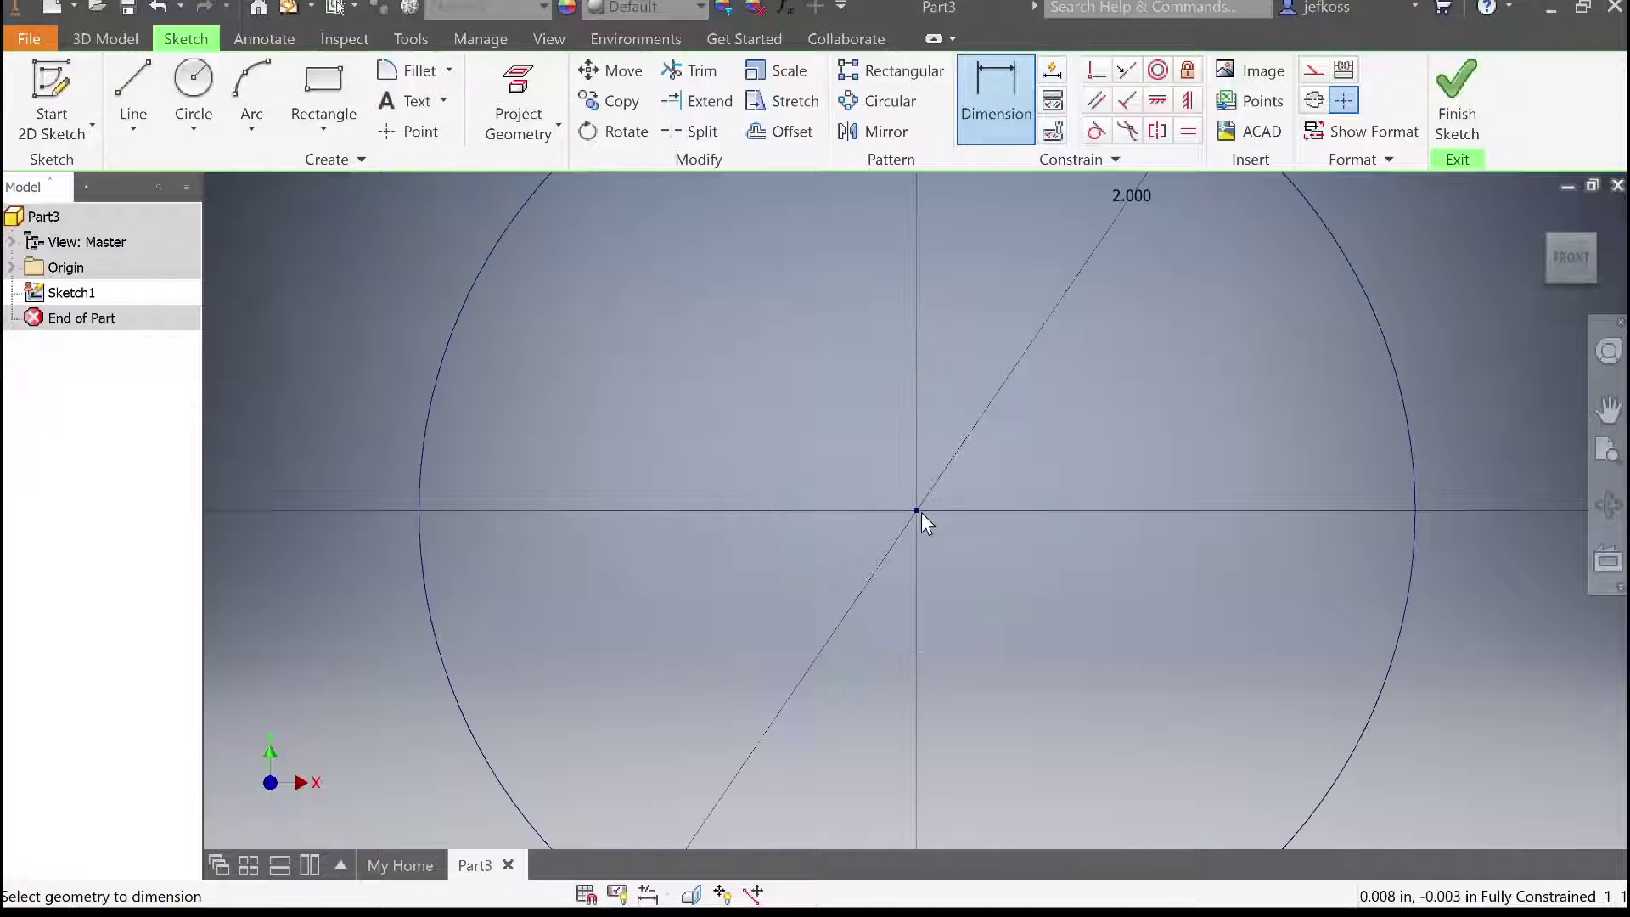
scroll(920, 513, "up", 3)
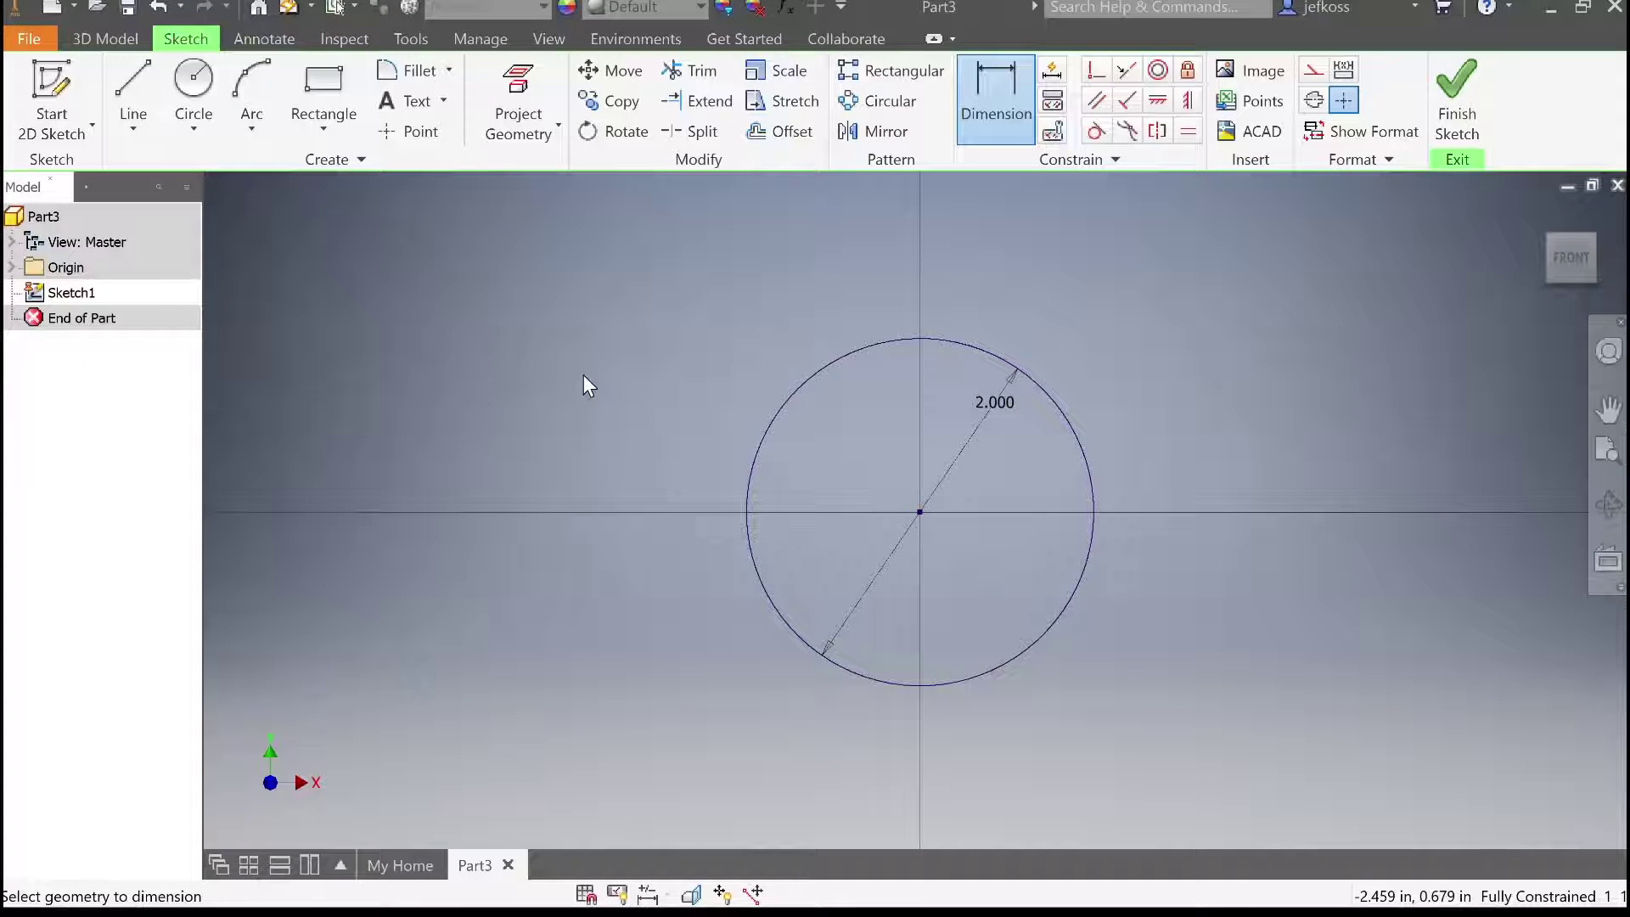
key("r")
key("Escape")
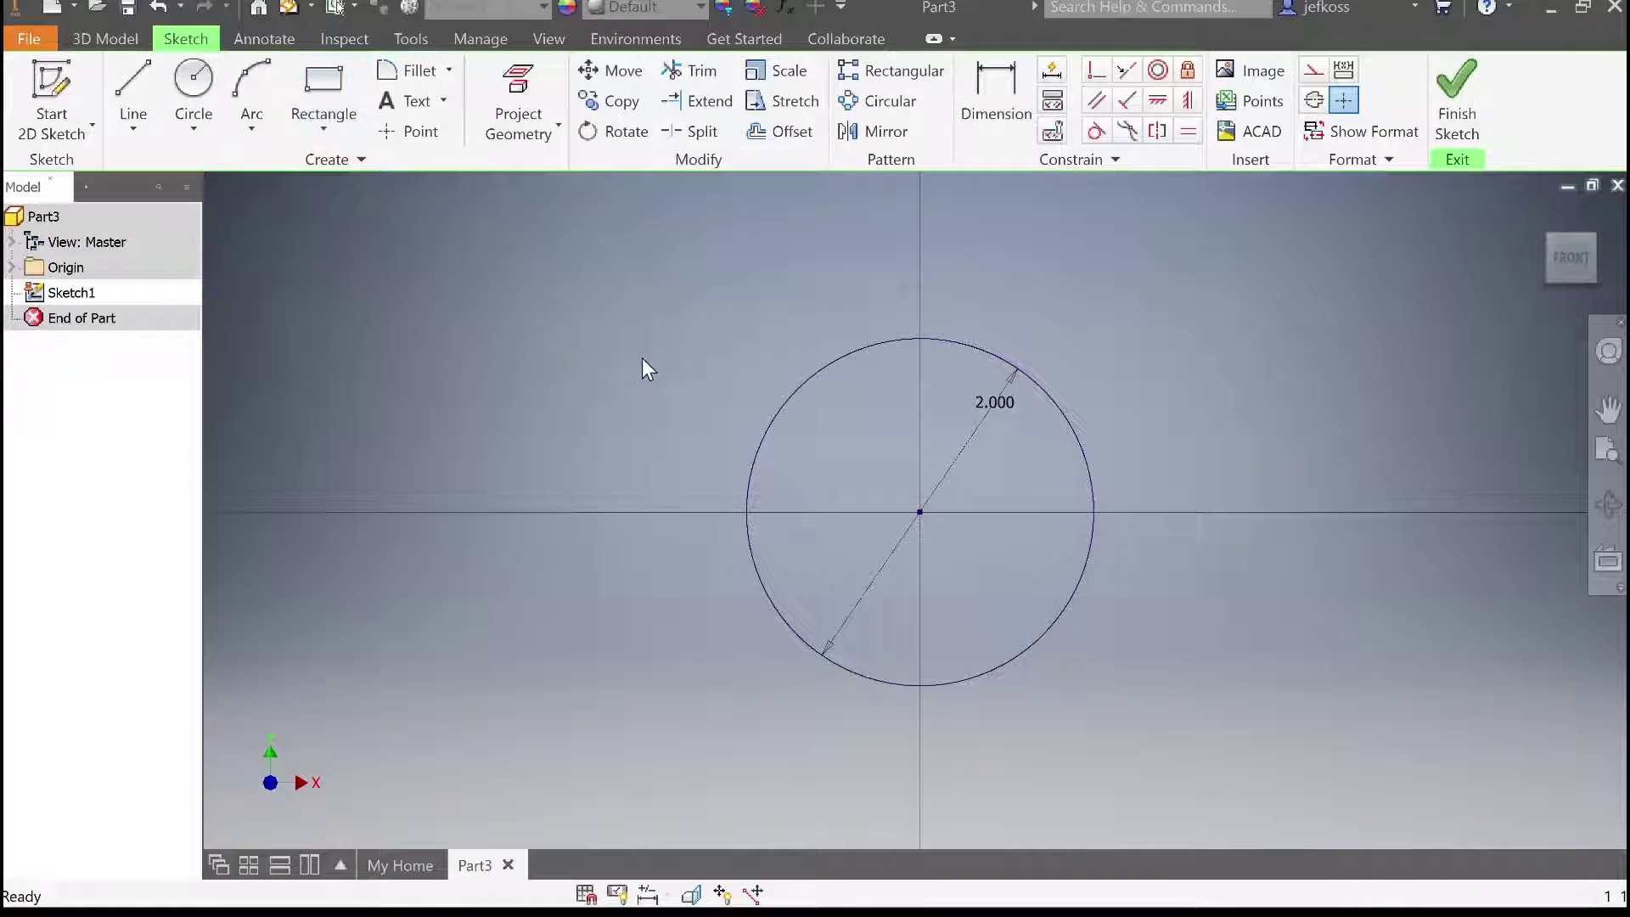
Finish the sketch and extrude the 2 in circle into a thin disk
key("s")
scroll(558, 327, "up", 5)
middle_click_drag(552, 319, 817, 483)
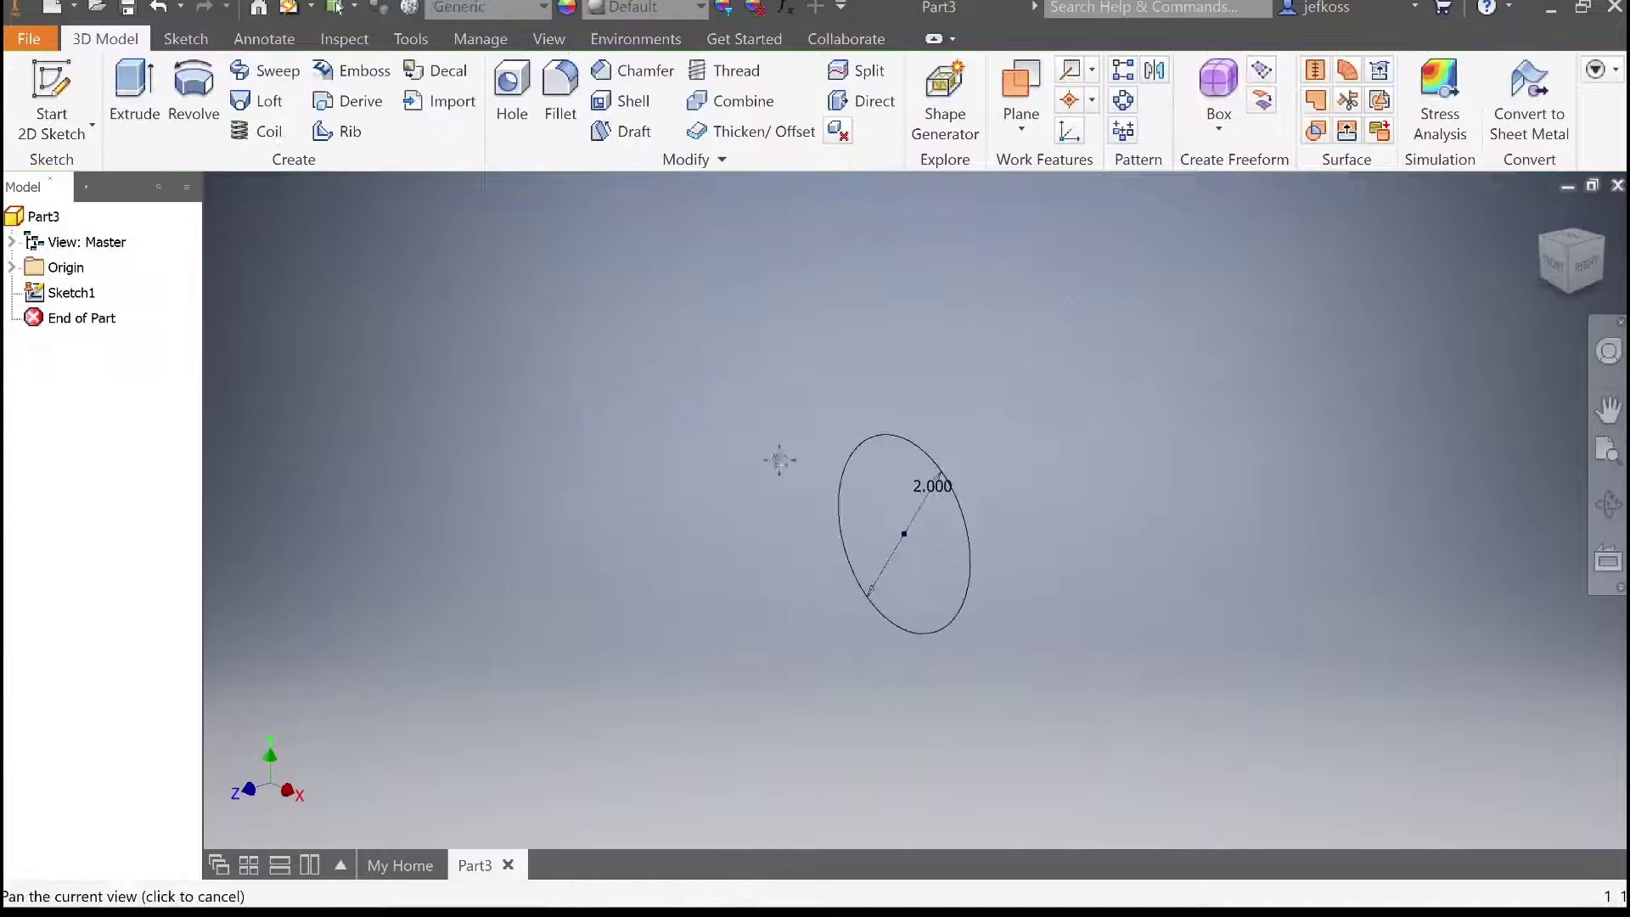
left_click(134, 94)
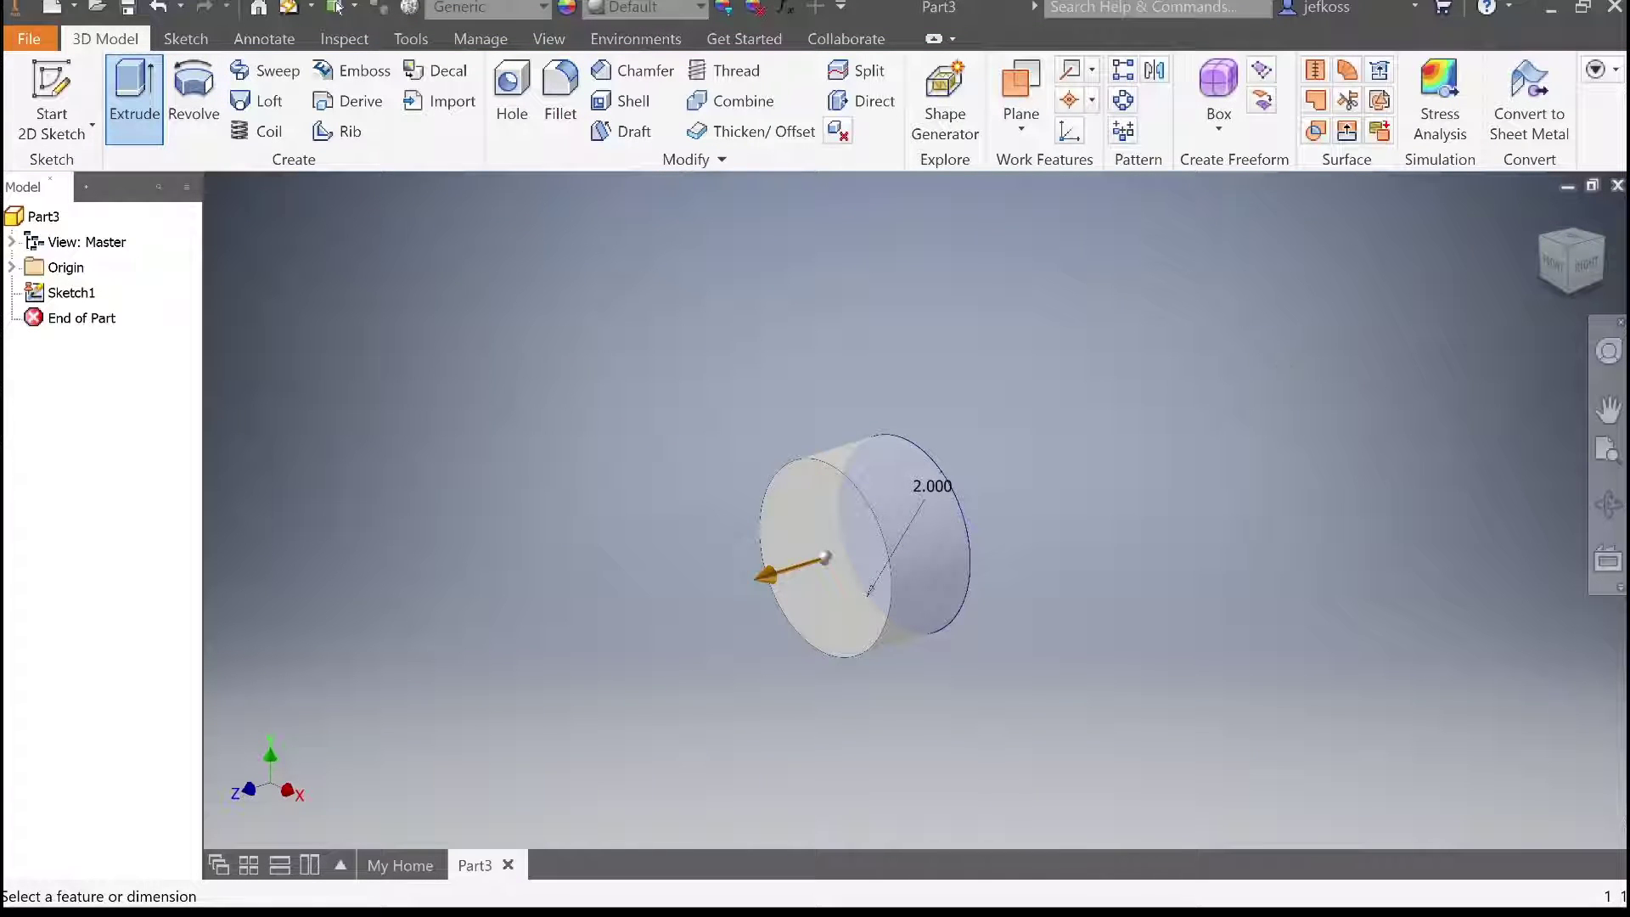
key("Return")
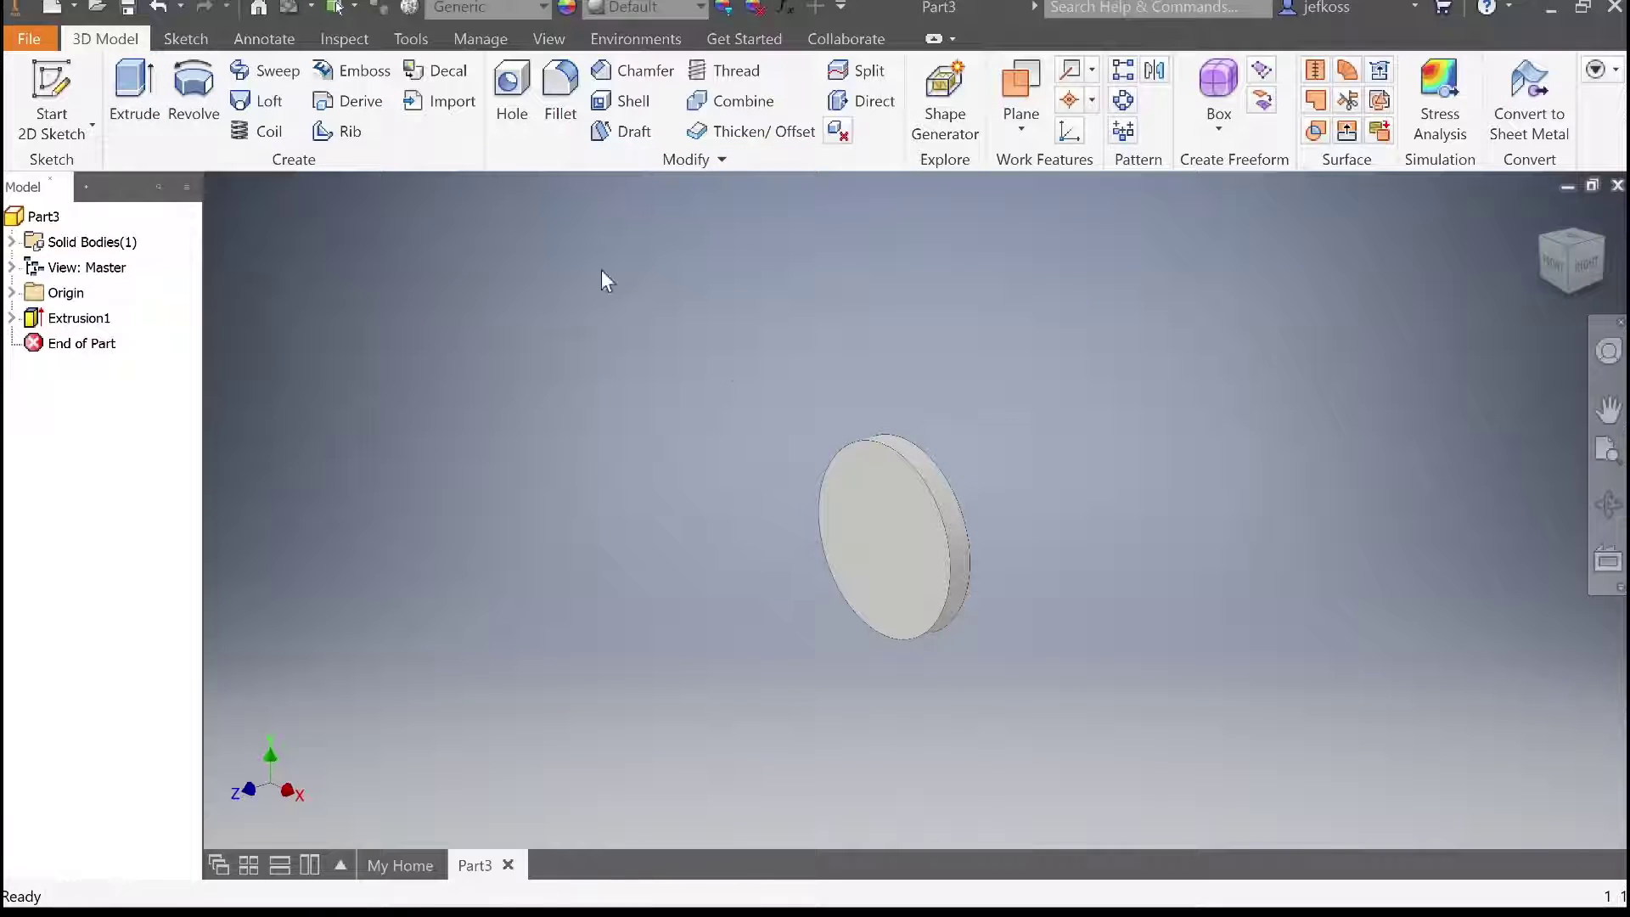
Start a sketch on the disk's front face and draw a concentric circle about 0.63 in in diameter at its centre
left_click(864, 564)
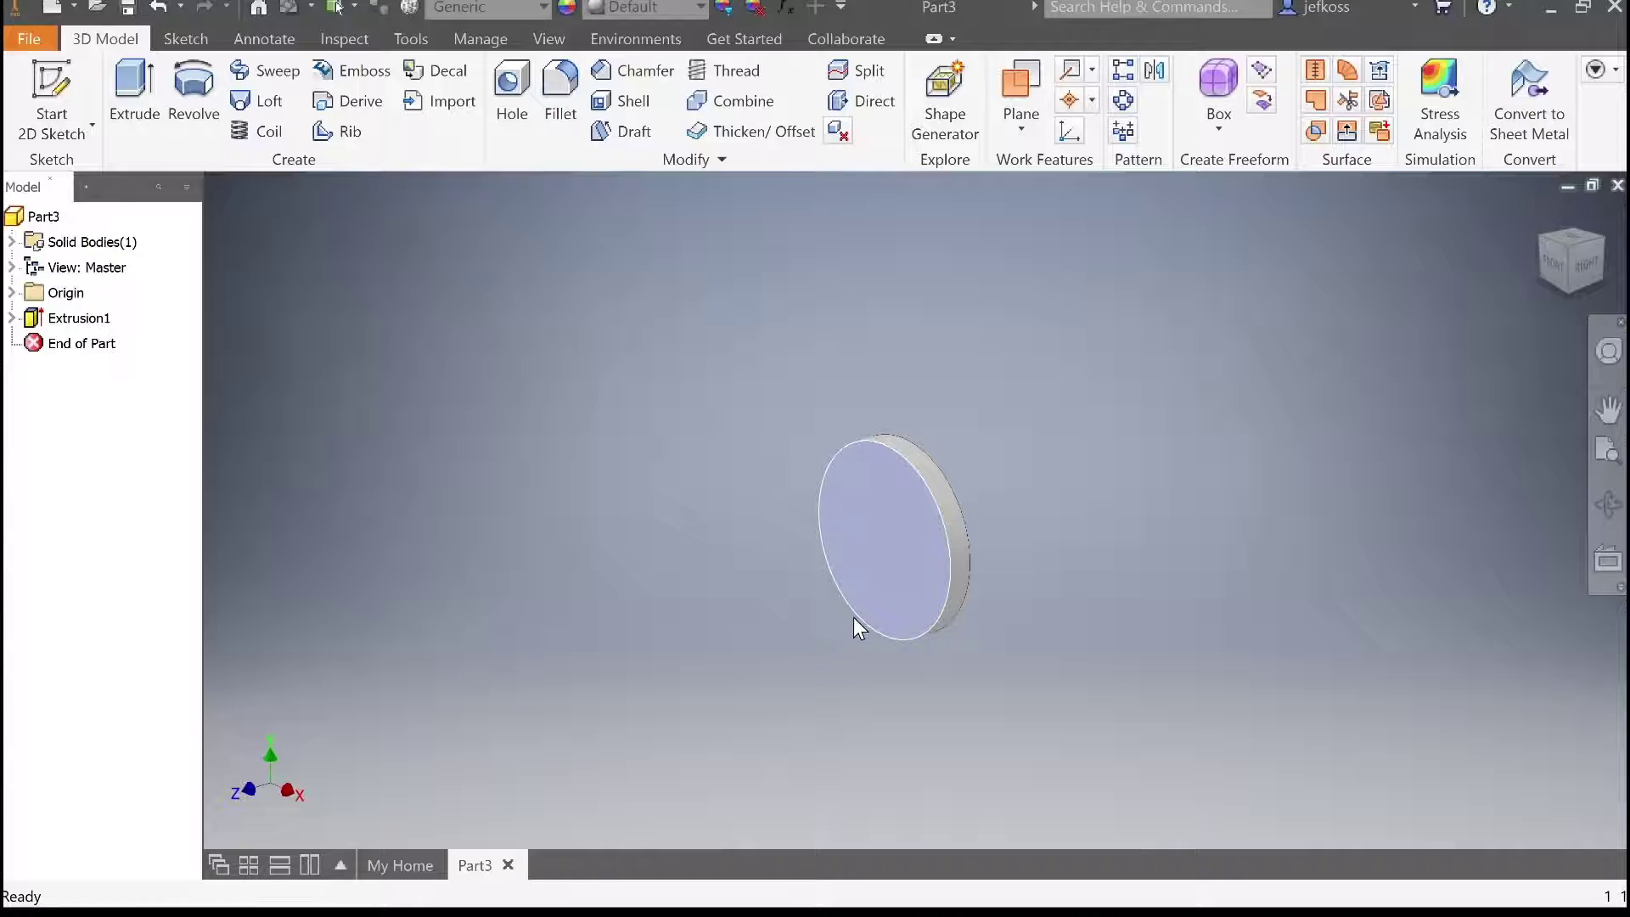
key("s")
left_click(193, 89)
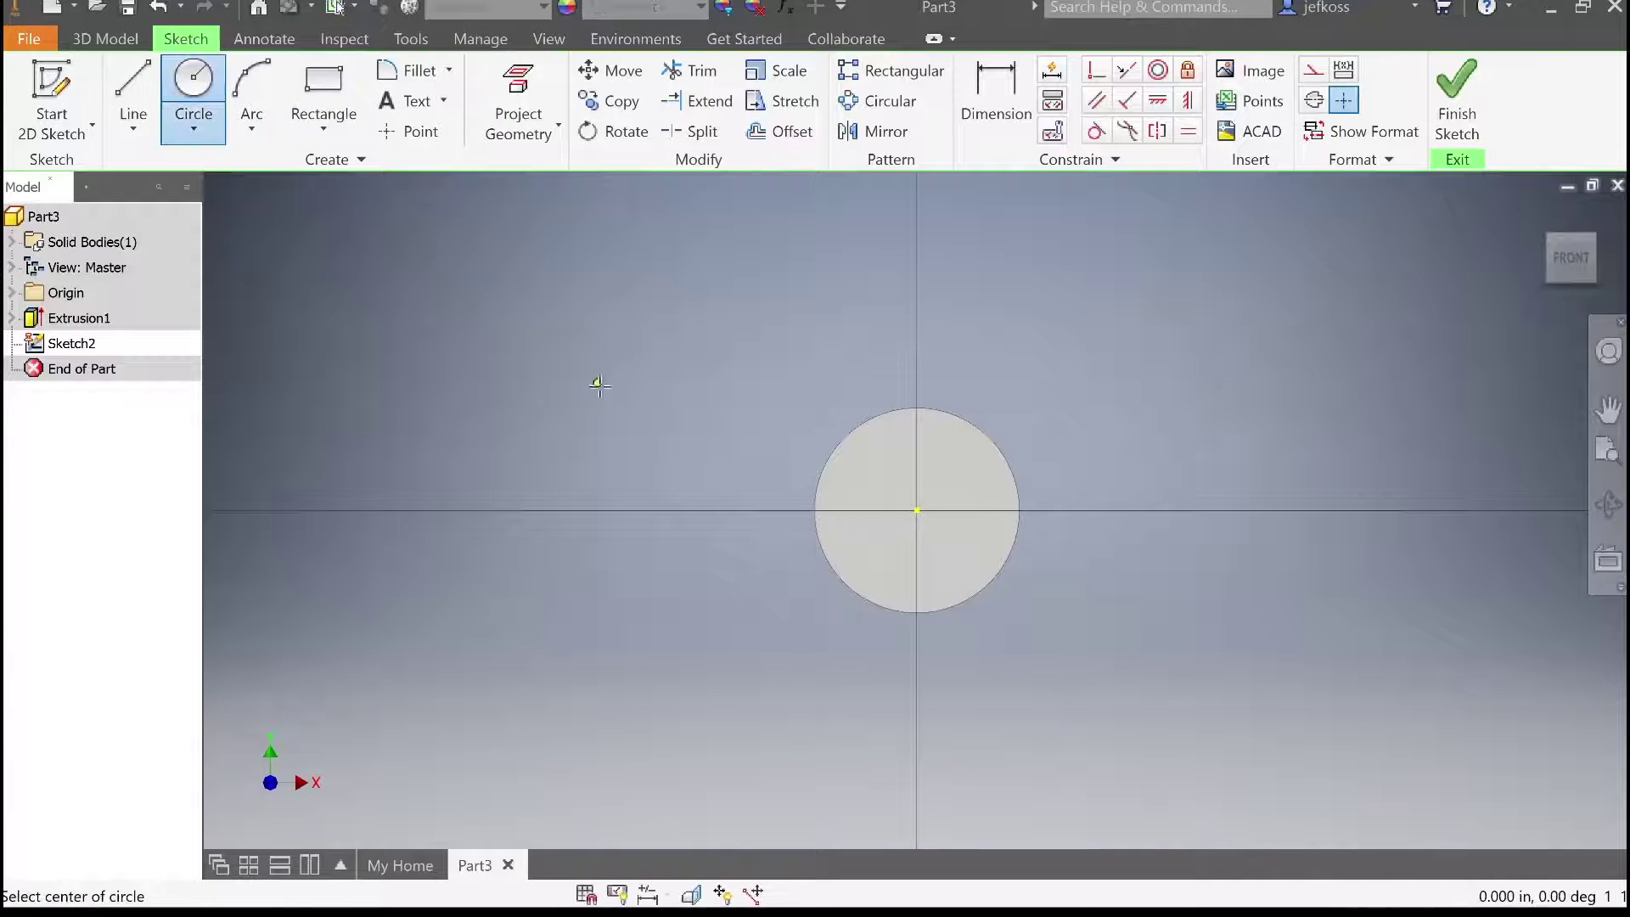
left_click(917, 507)
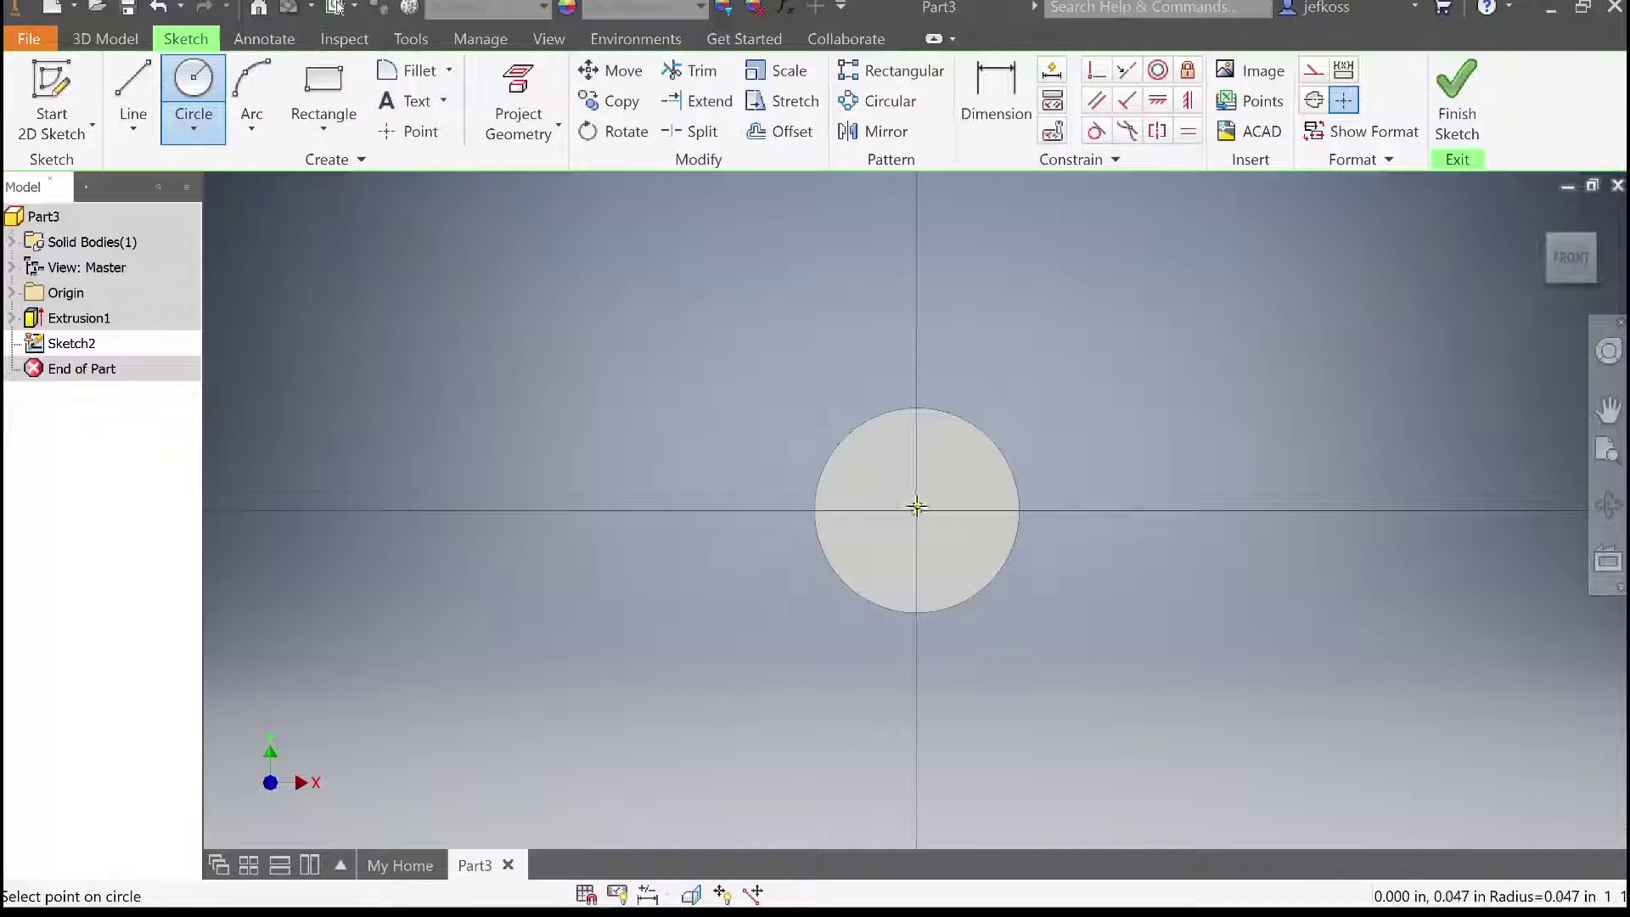
left_click(917, 477)
Dimension the inner circle's diameter to 0.5 in
left_click(970, 79)
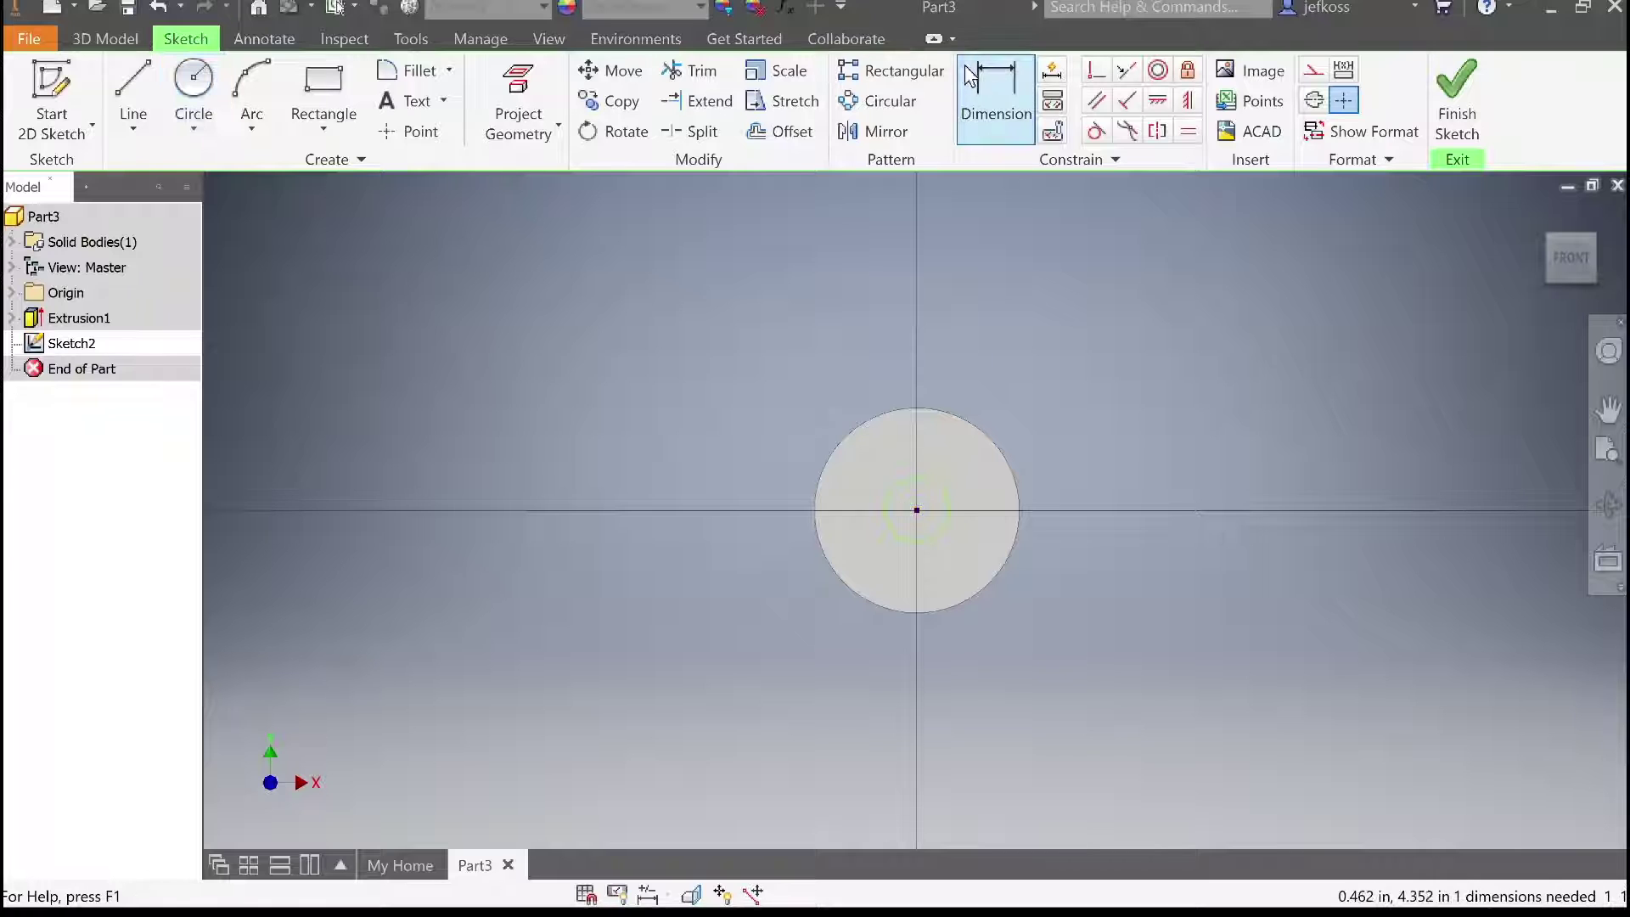
left_click(929, 485)
left_click(924, 499)
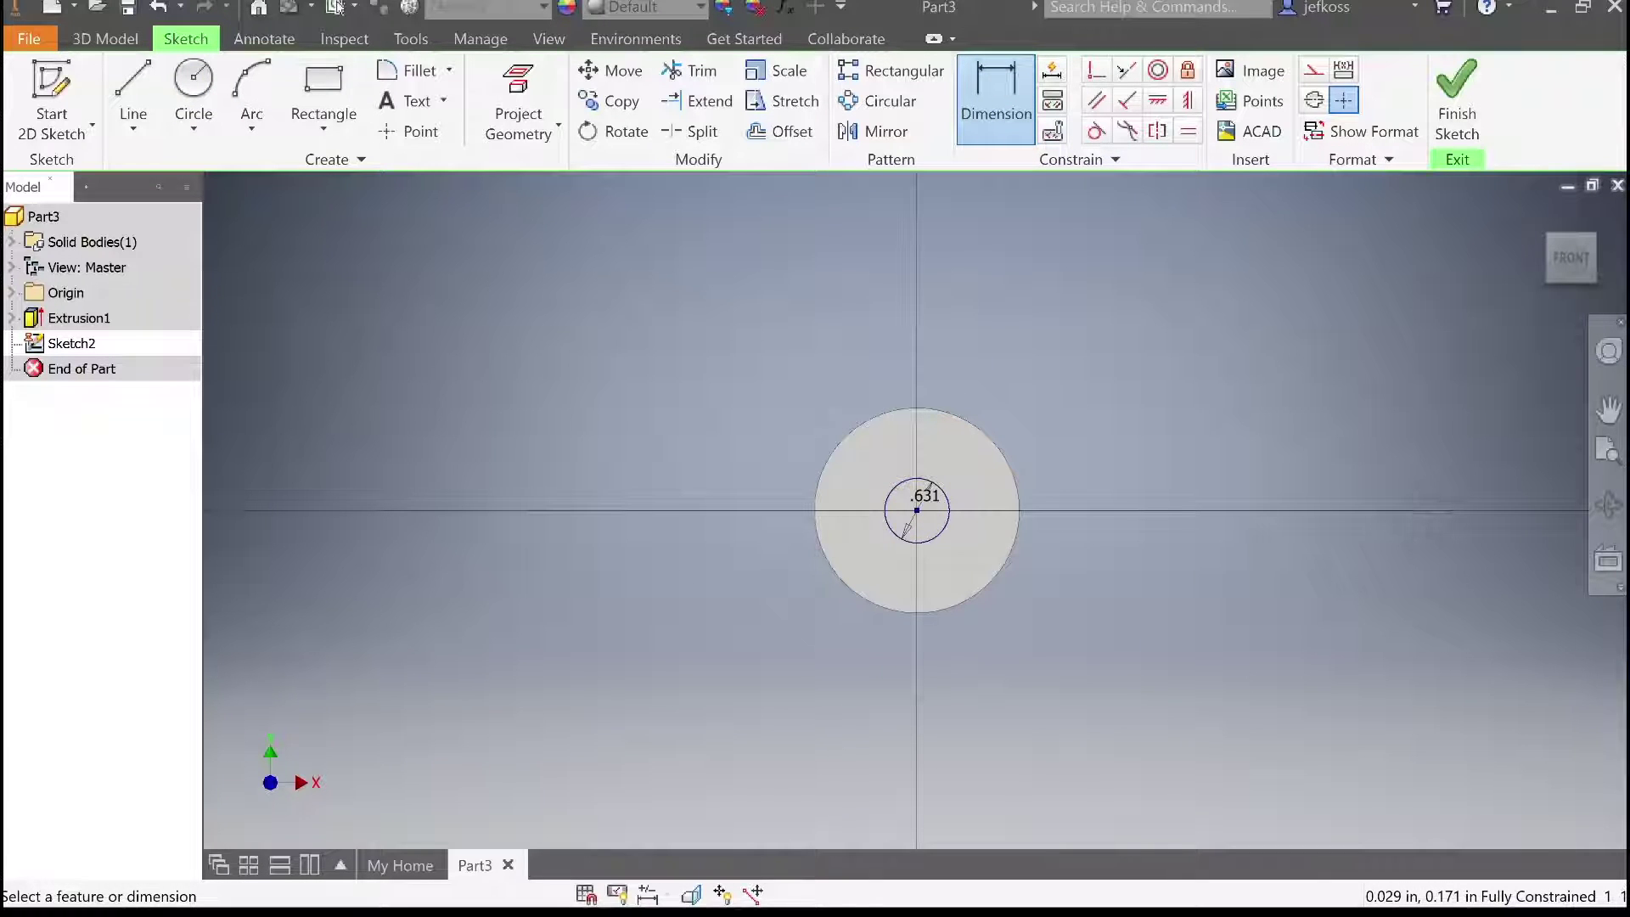
type(".5")
key("Return")
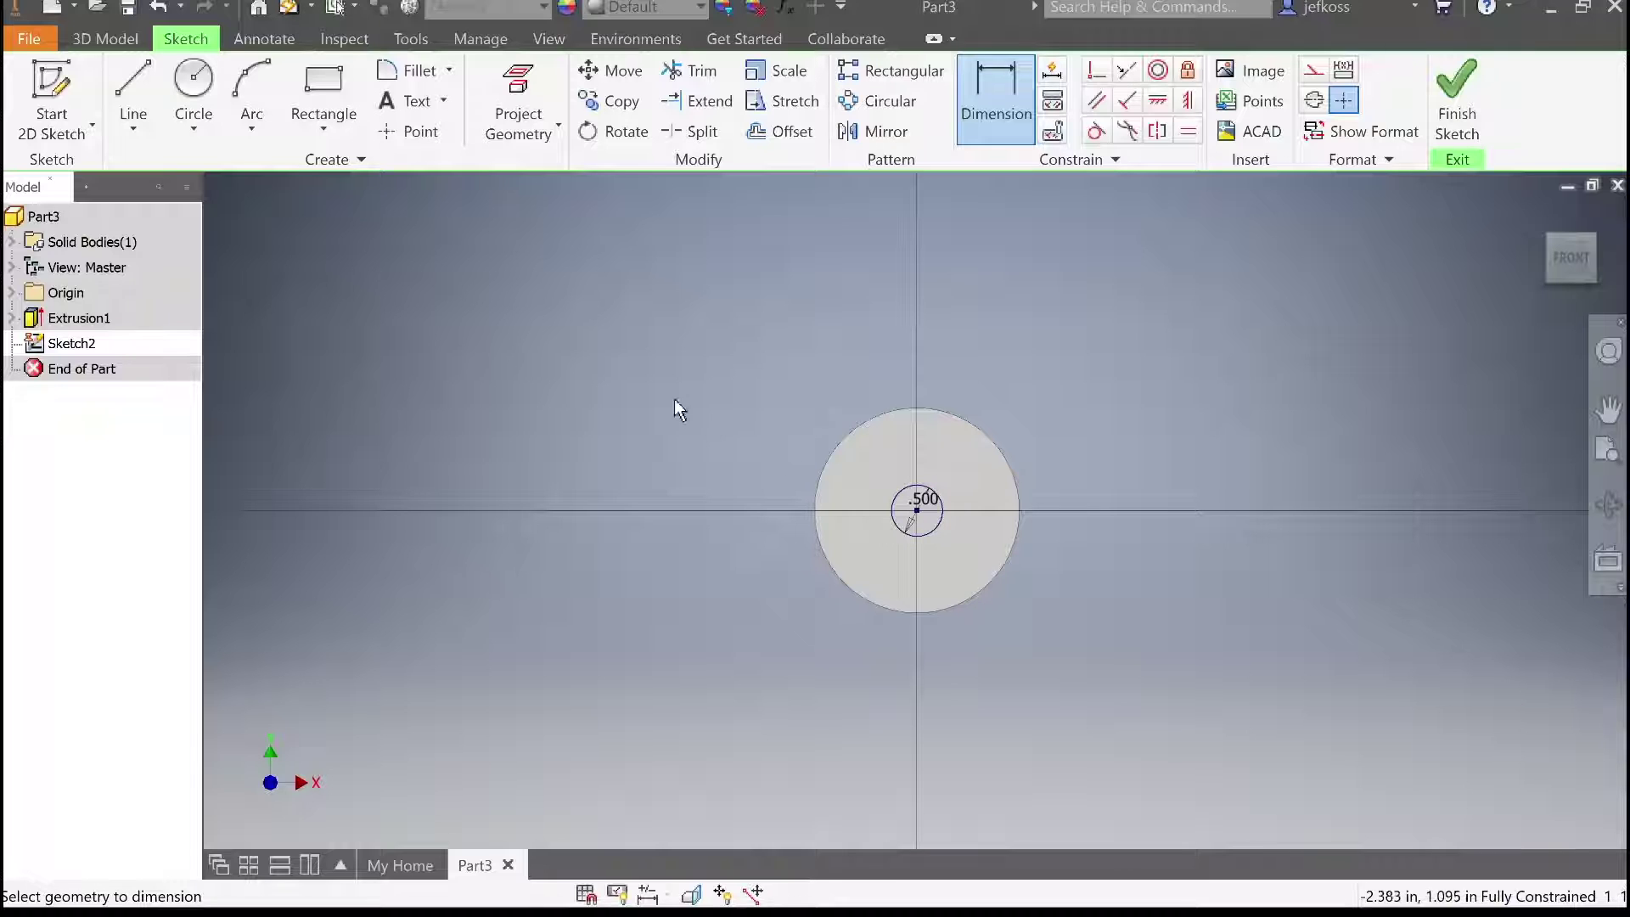
Finish the sketch and extrude the inner circle as a cut through the disk to form the centre hole
right_click_drag(748, 405, 740, 469)
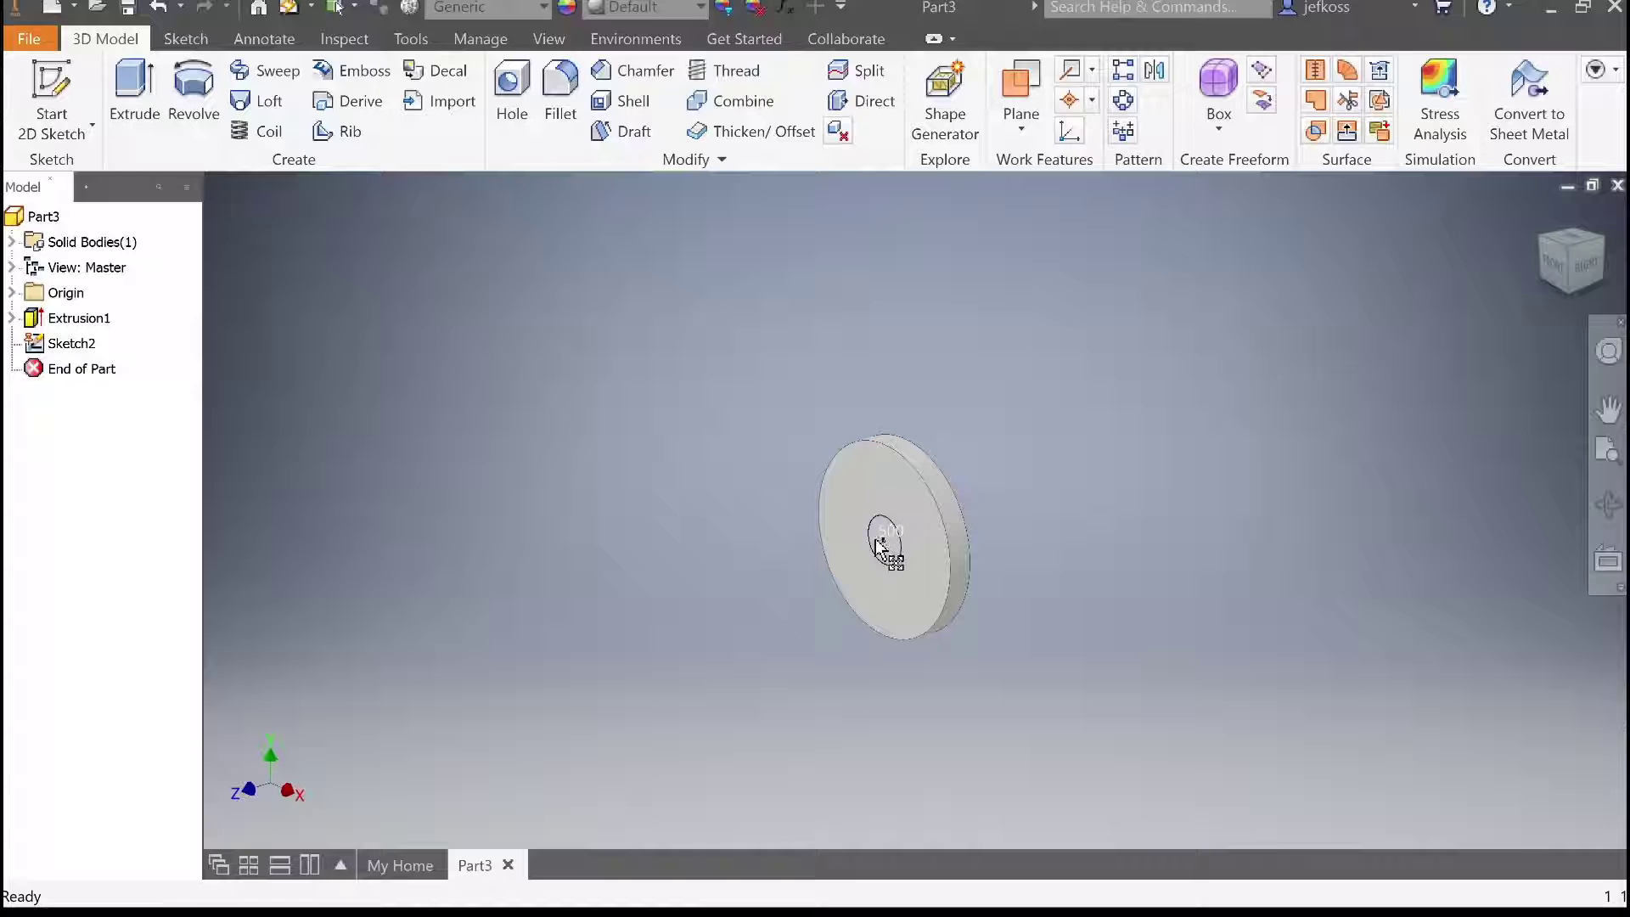
left_click(134, 85)
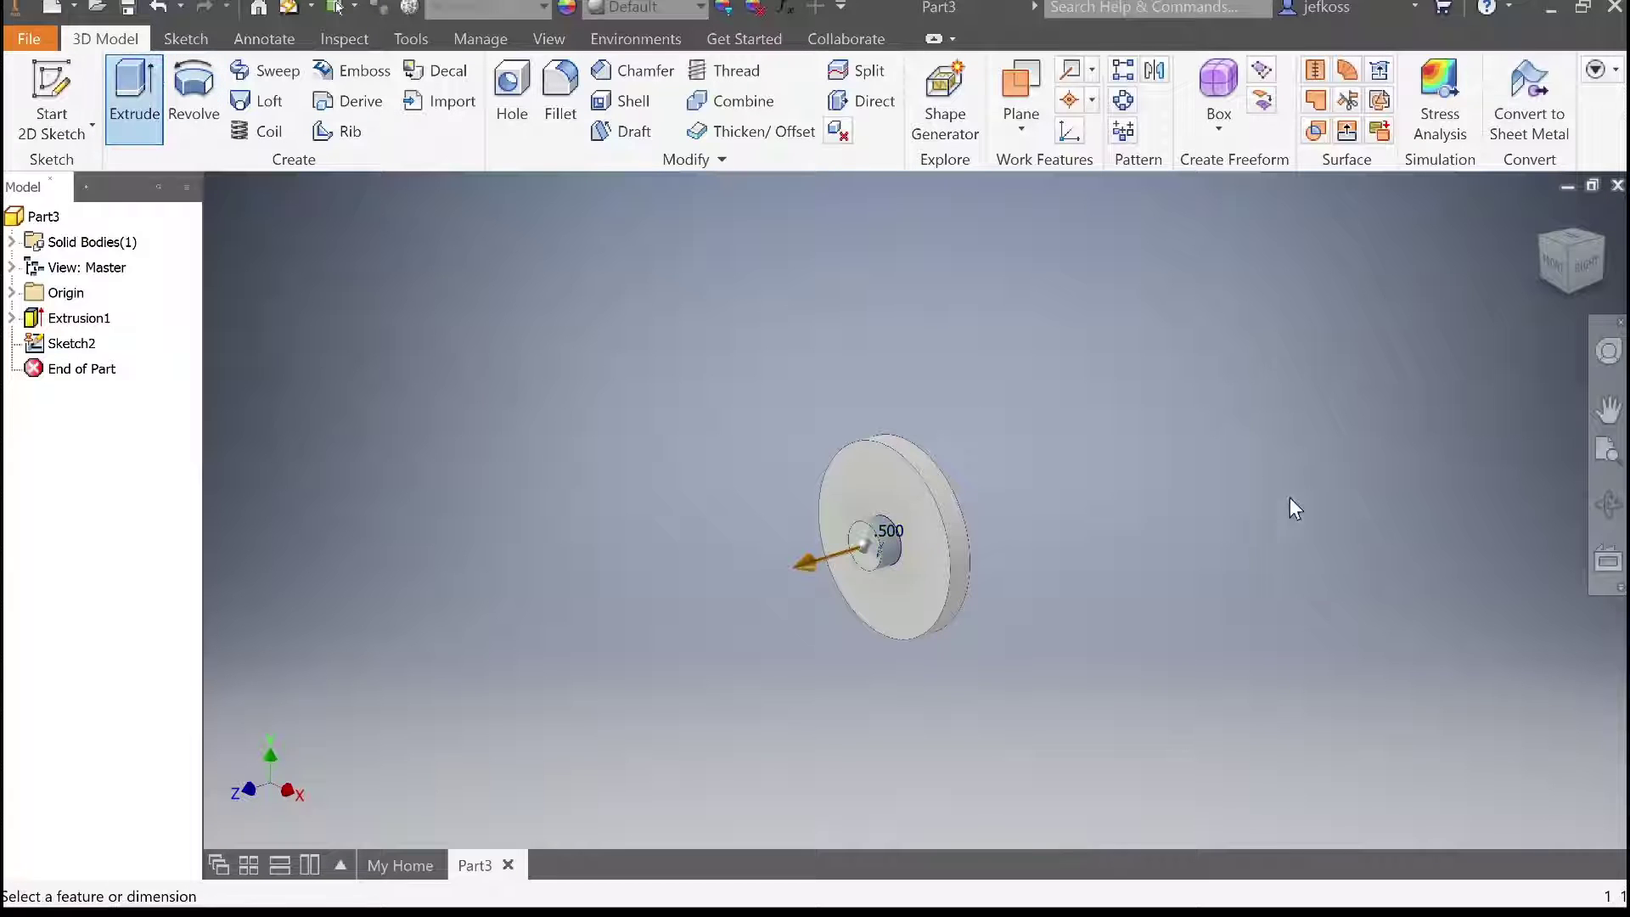
left_click(1240, 370)
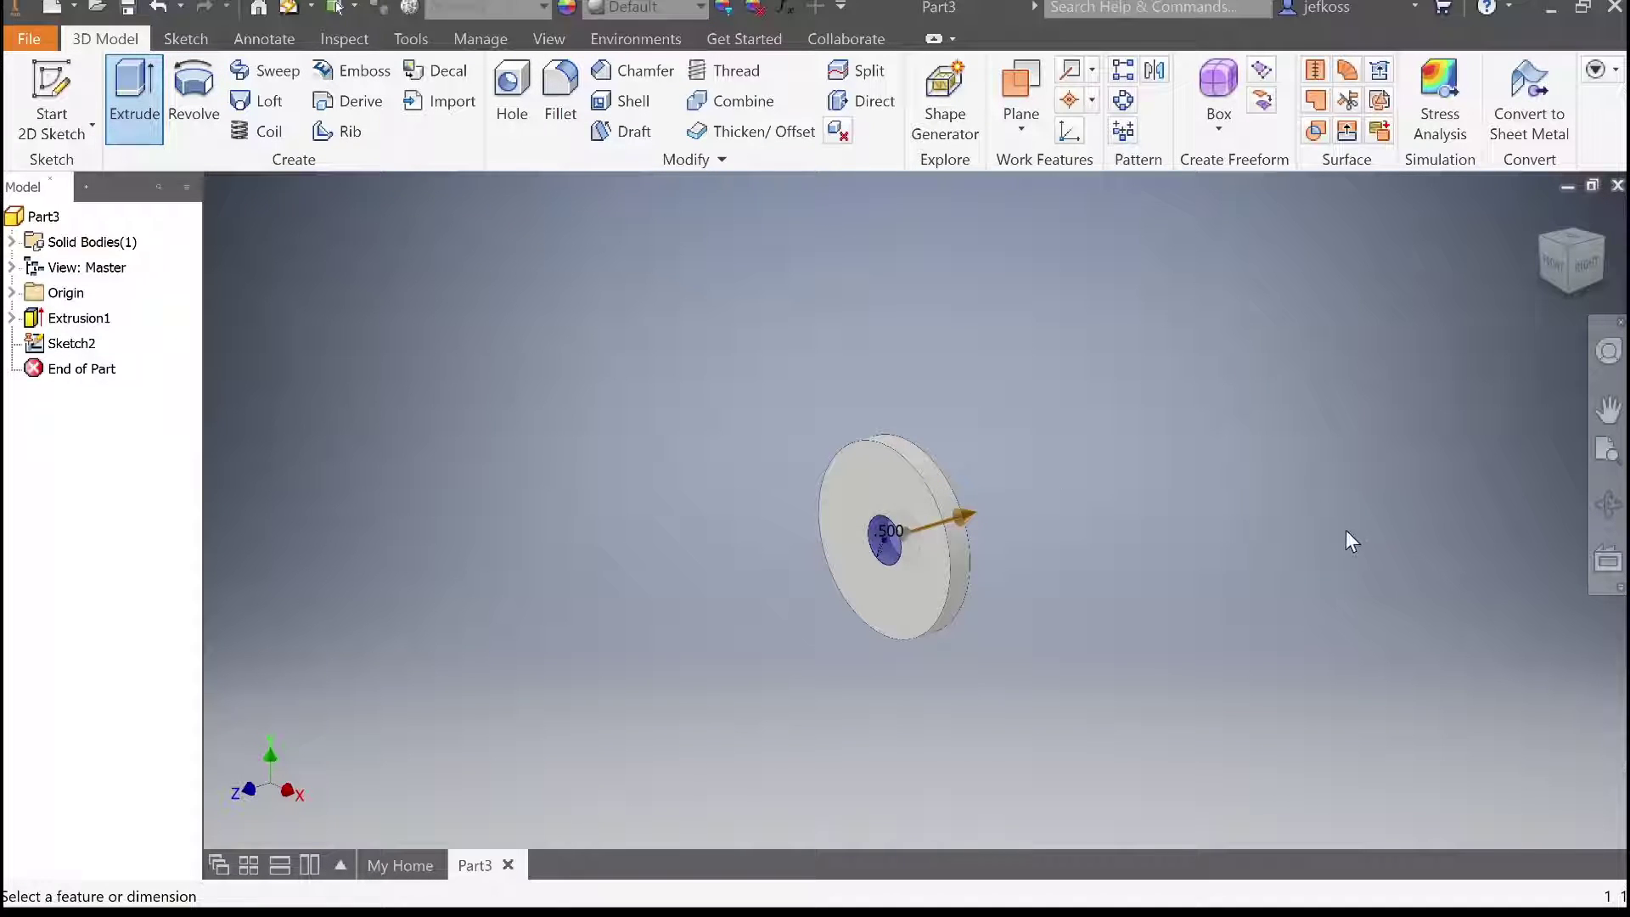
key("Return")
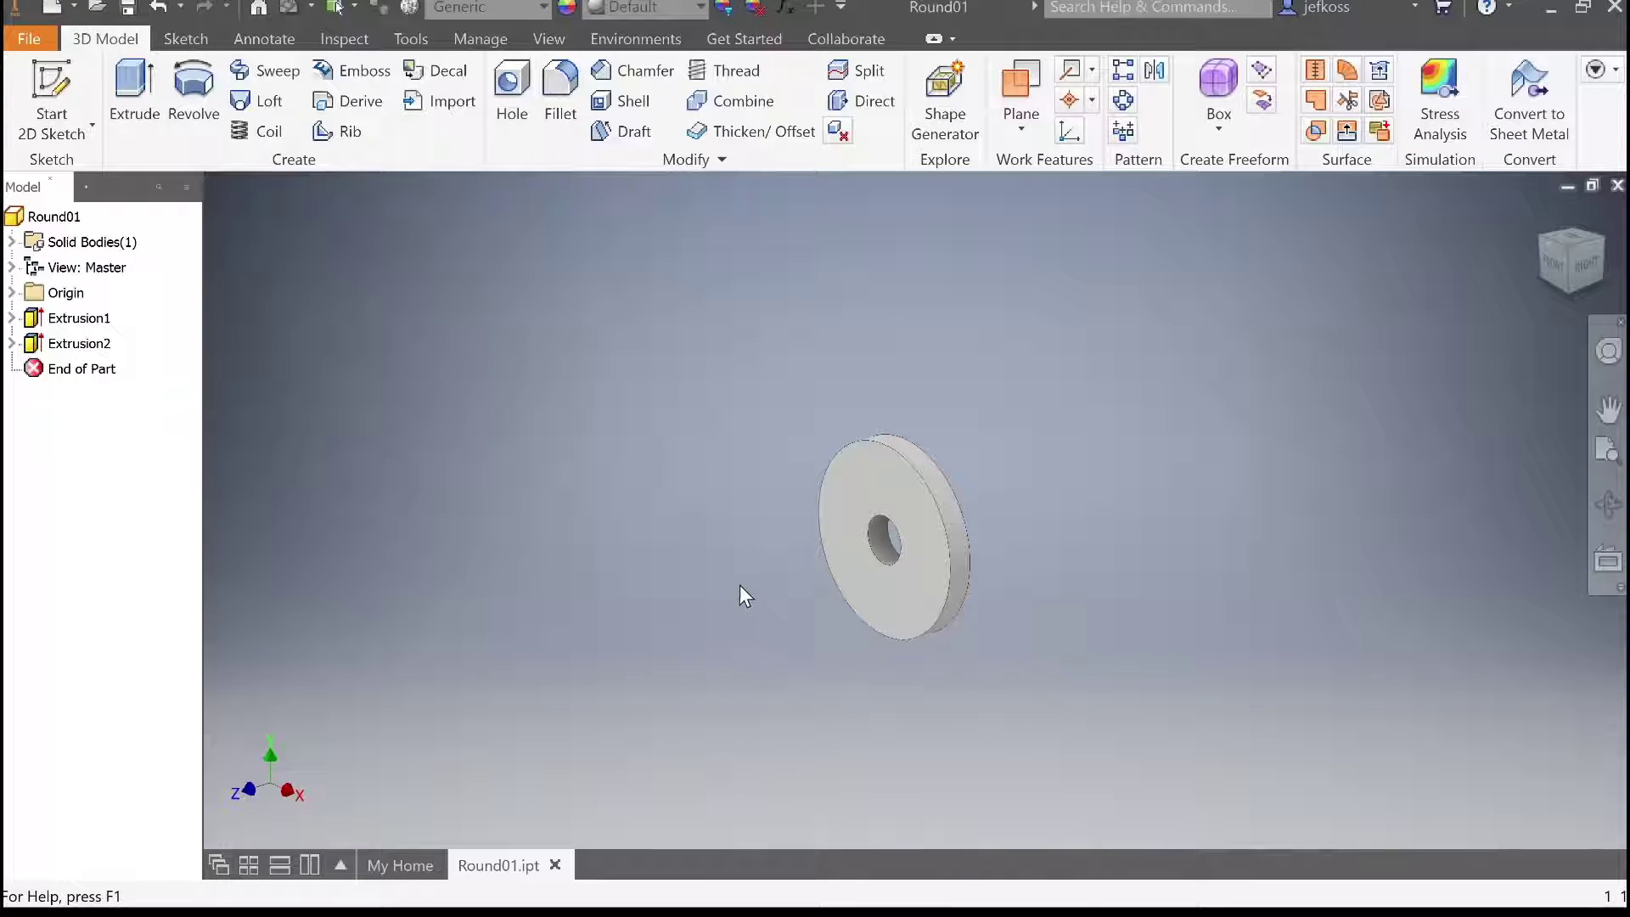
In the new part, start a sketch on the front plane and draw a circle about 0.2 in in diameter centred on the origin
left_click(51, 93)
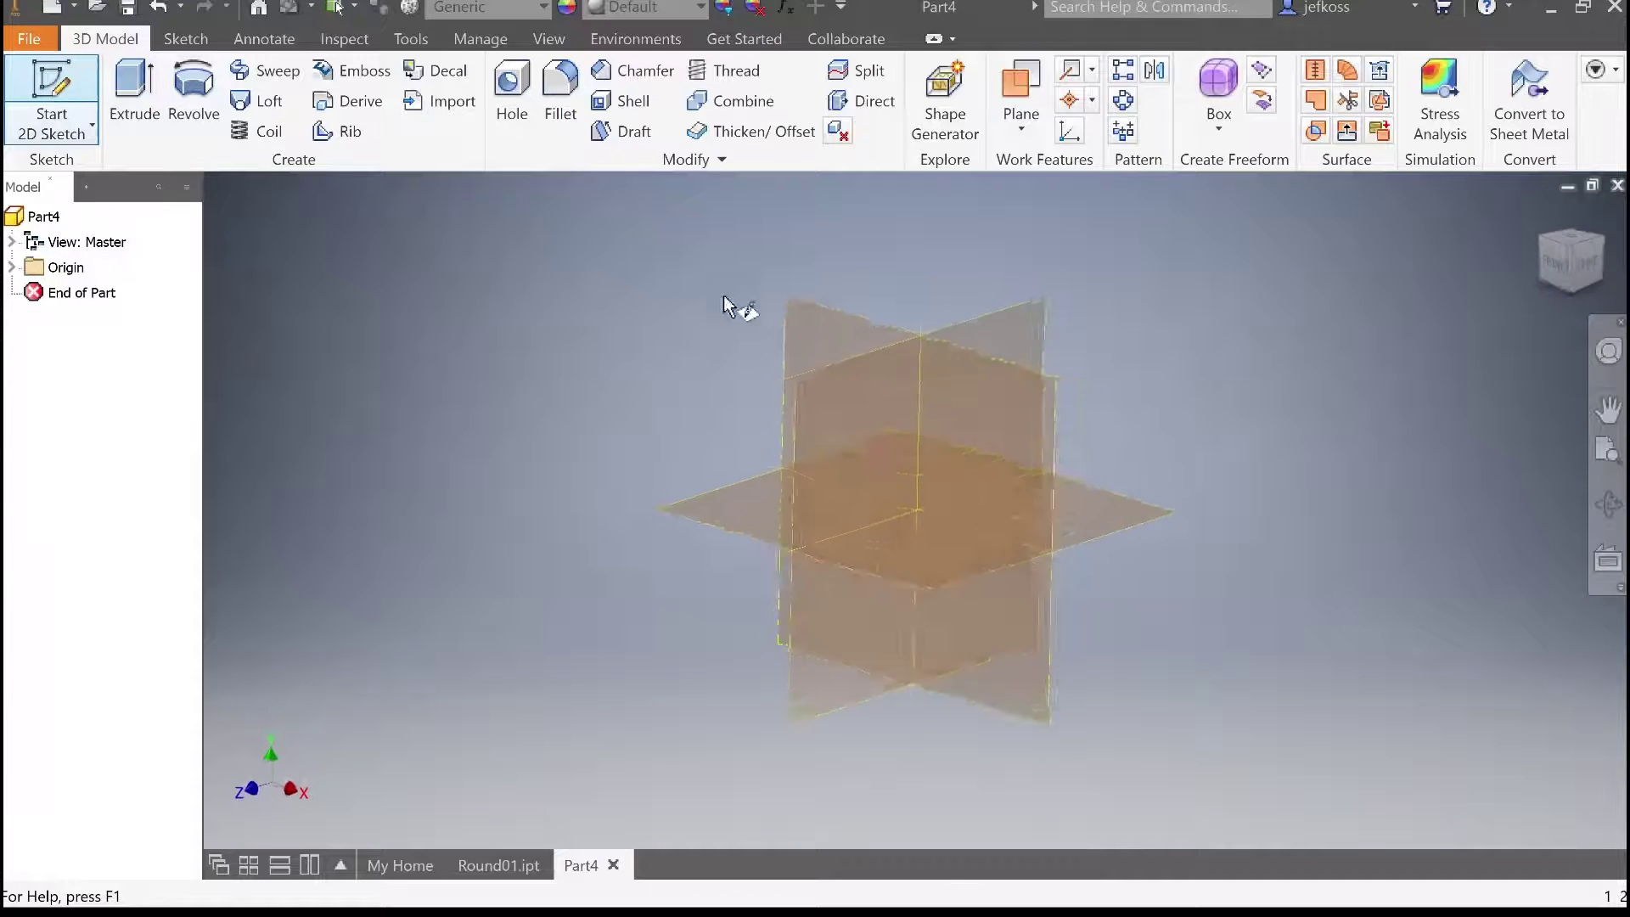
left_click(836, 318)
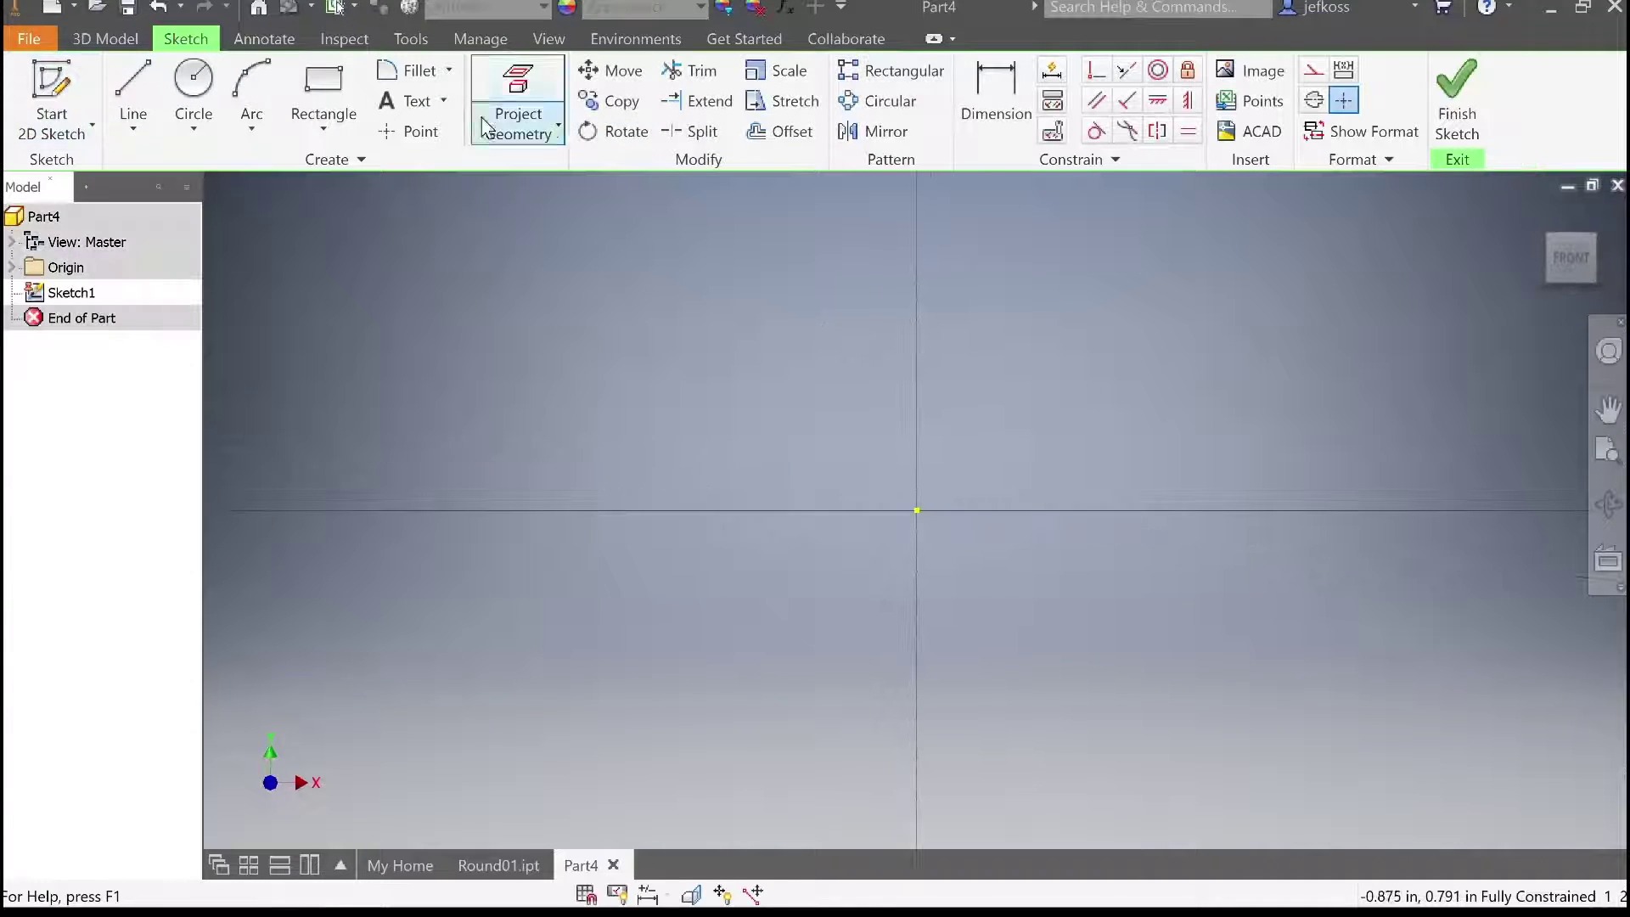
left_click(193, 85)
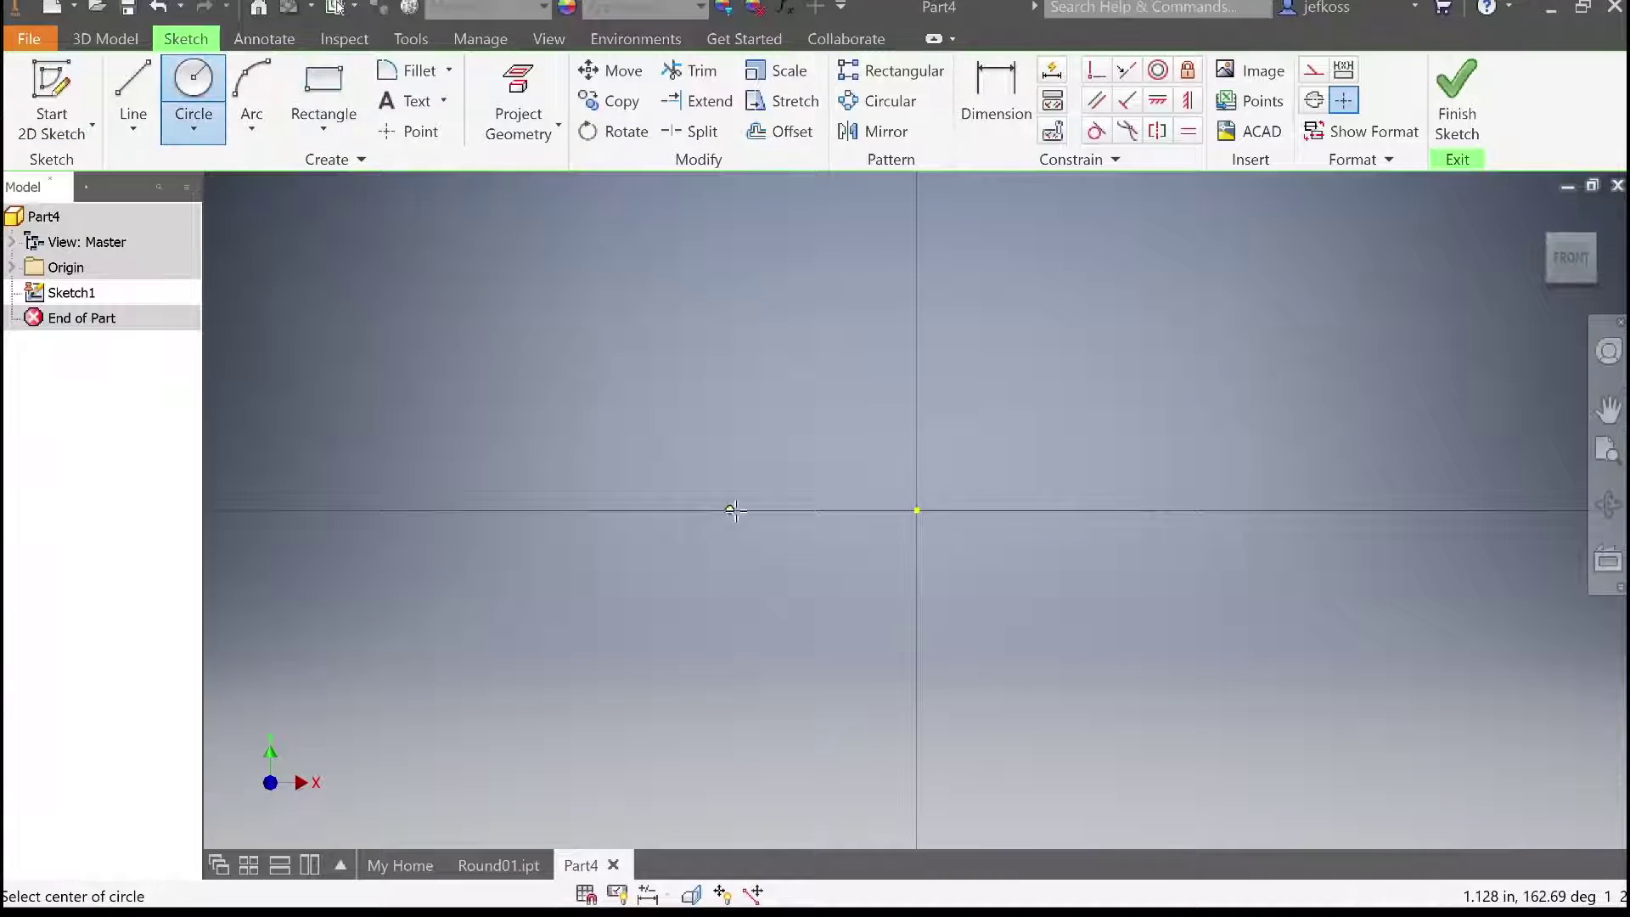
left_click(917, 509)
left_click(910, 463)
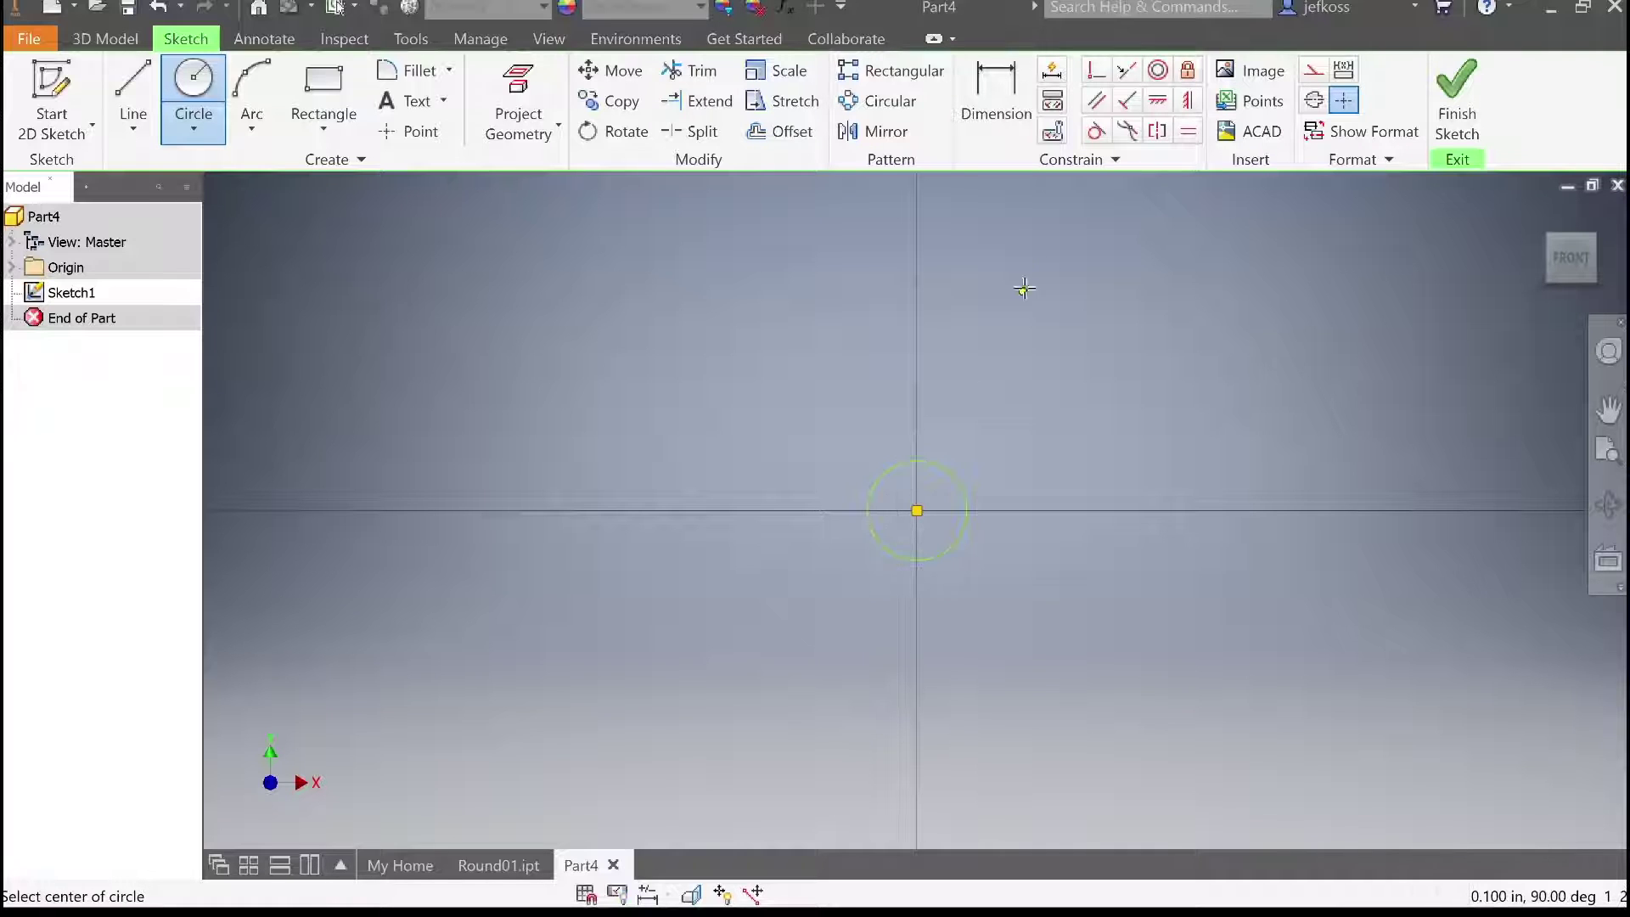
Dimension the new part's circle to a diameter of 0.5 in
key("d")
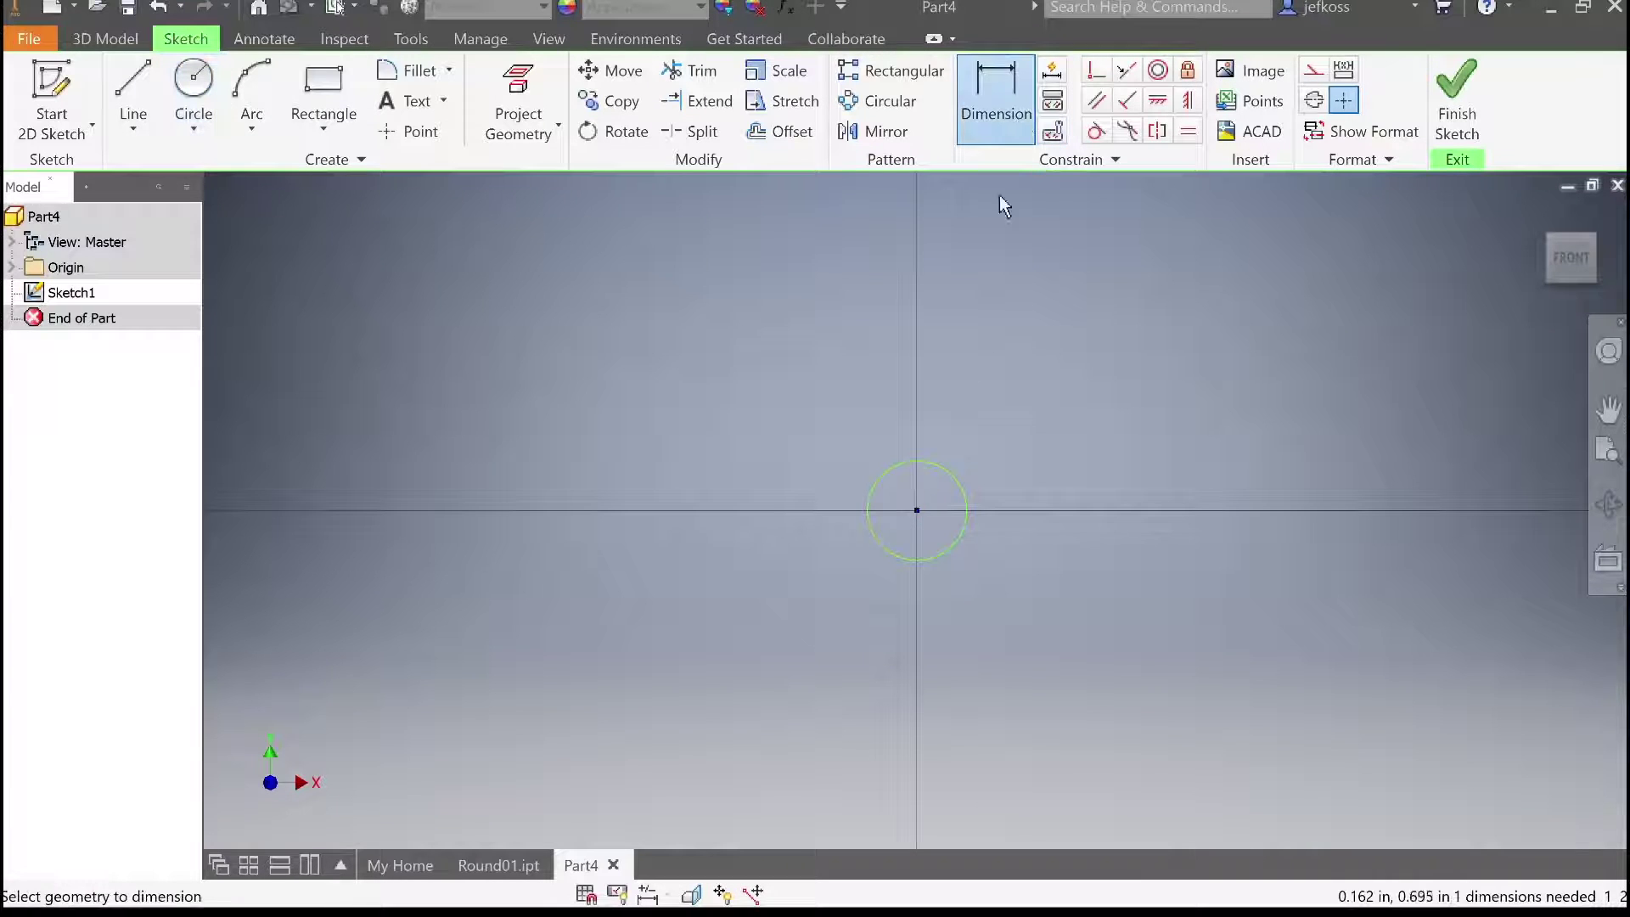
left_click(951, 482)
left_click(945, 497)
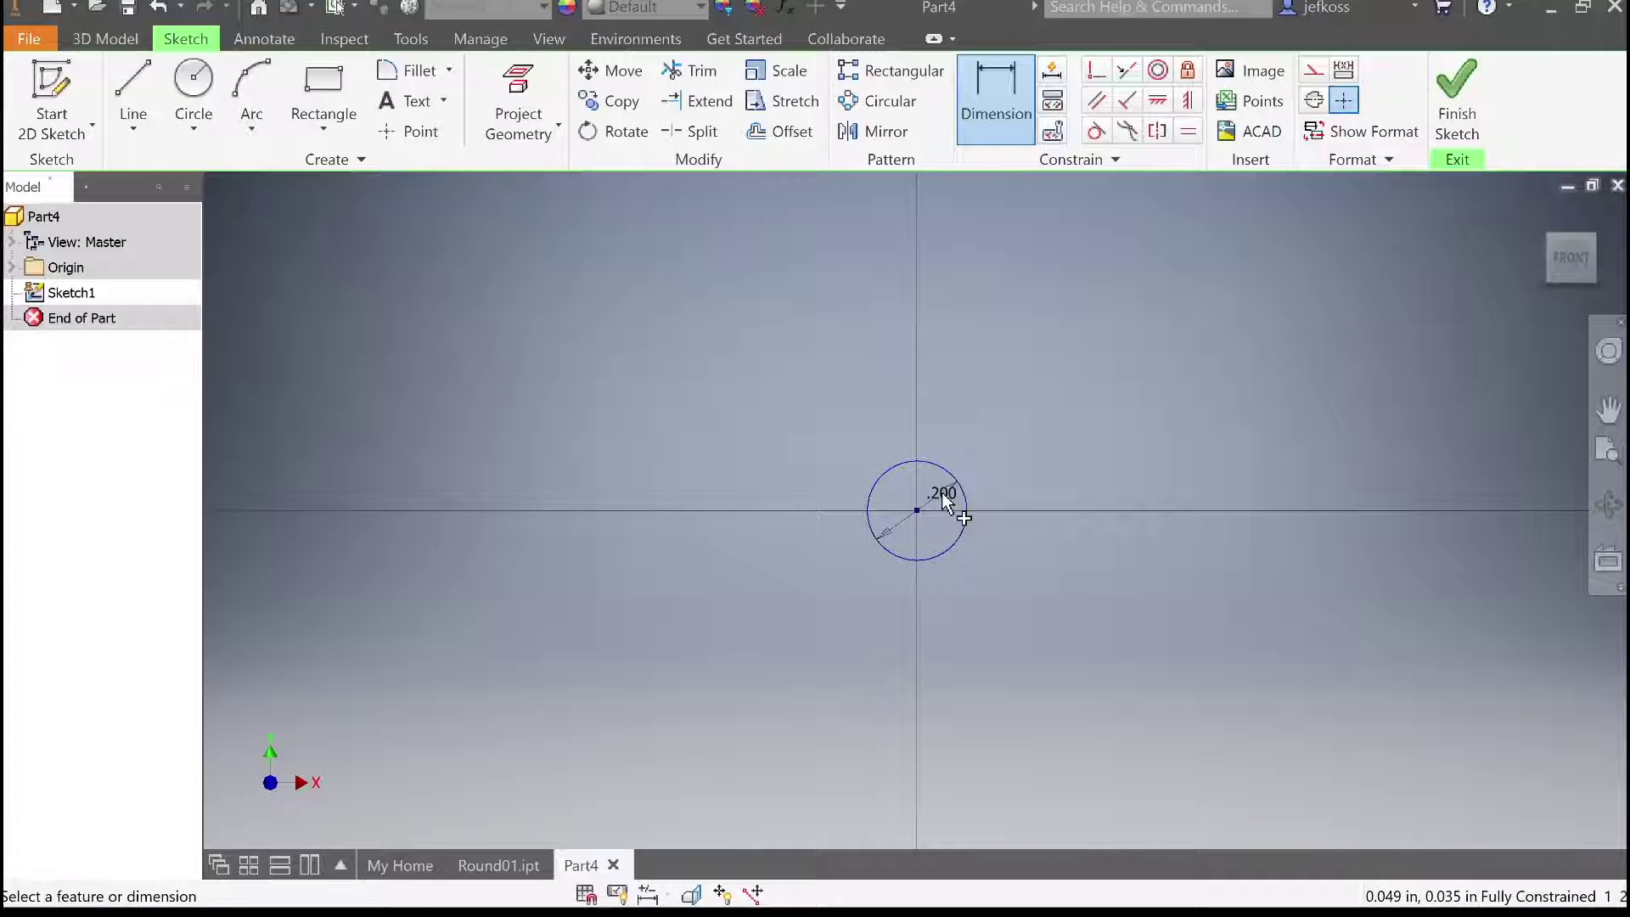
type(".5")
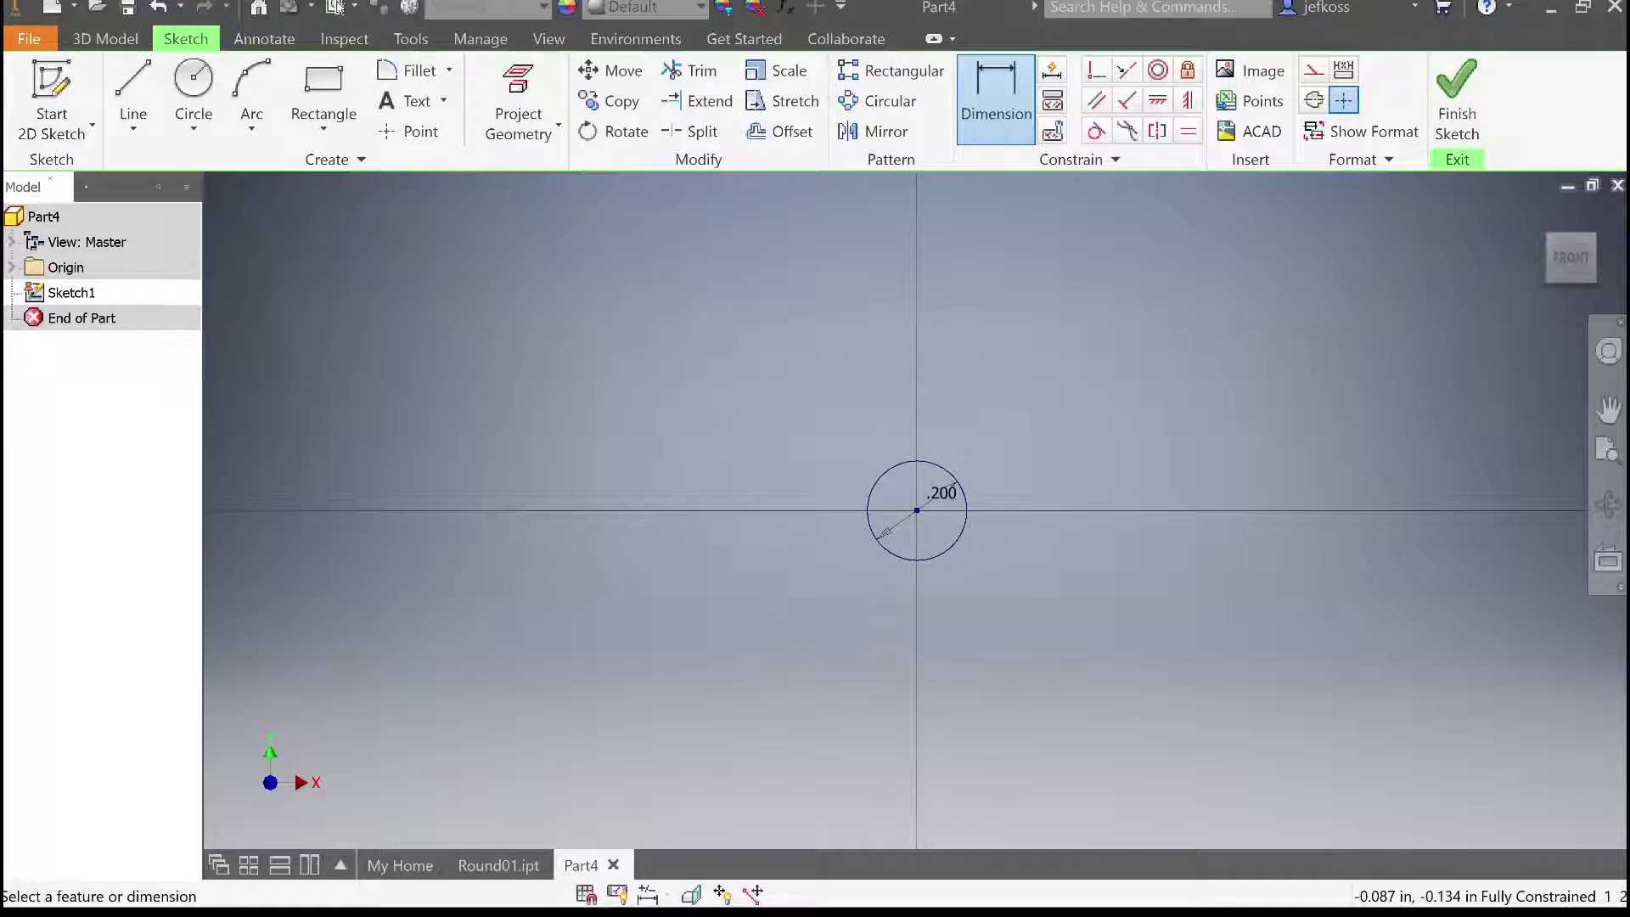
key("Return")
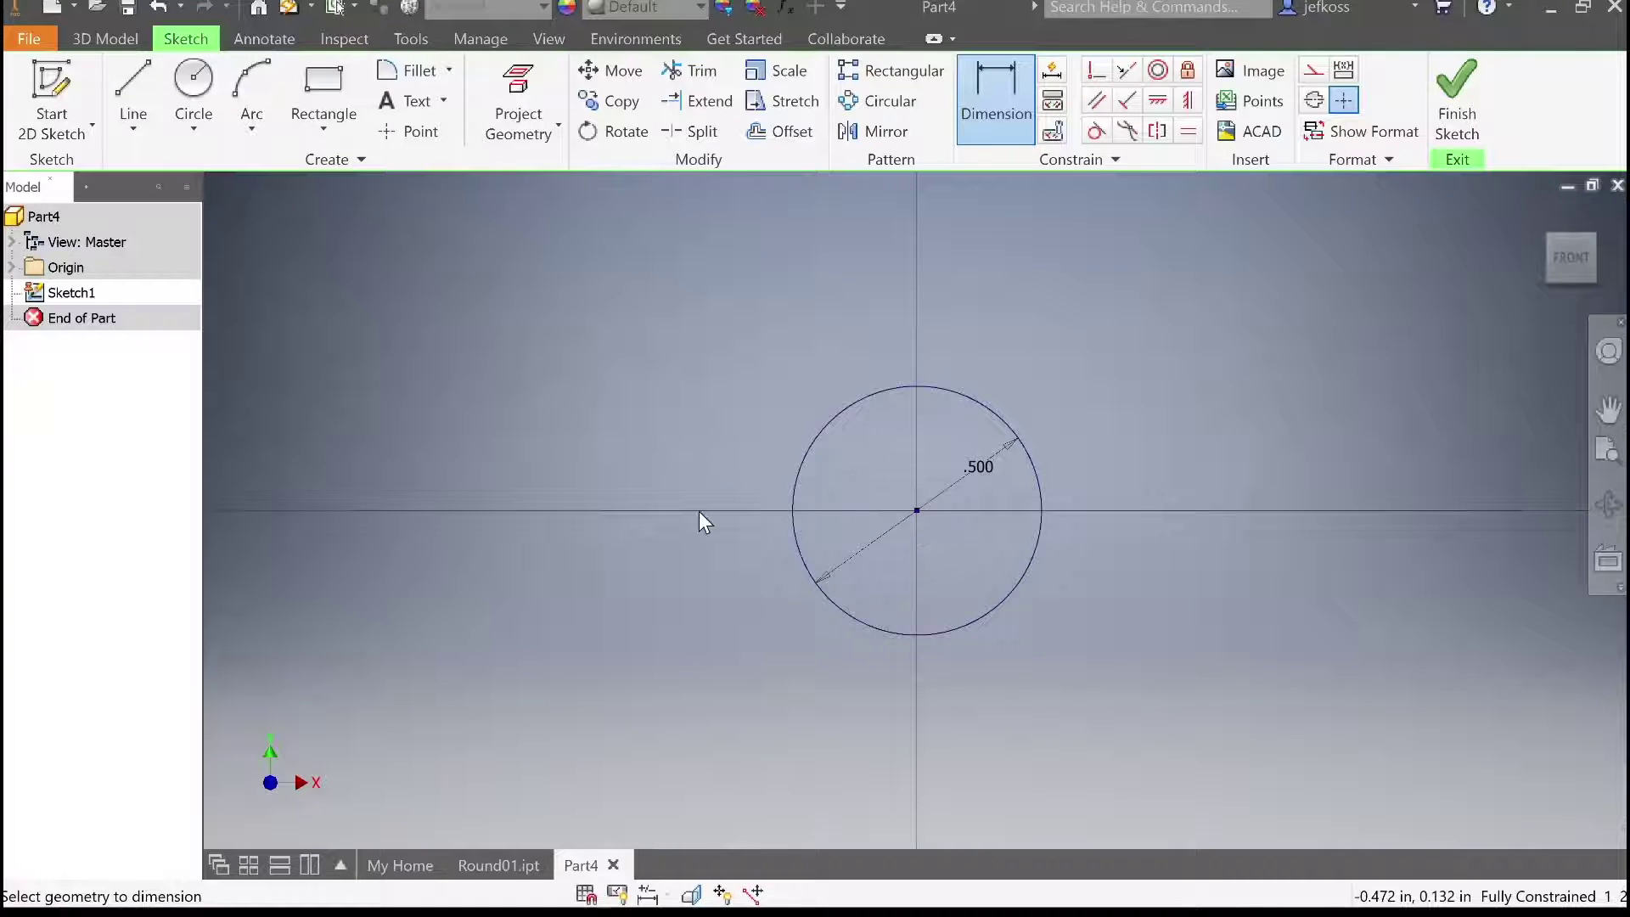
Finish the sketch and extrude the circle 0.5 in to form a round peg
key("s")
left_click(134, 85)
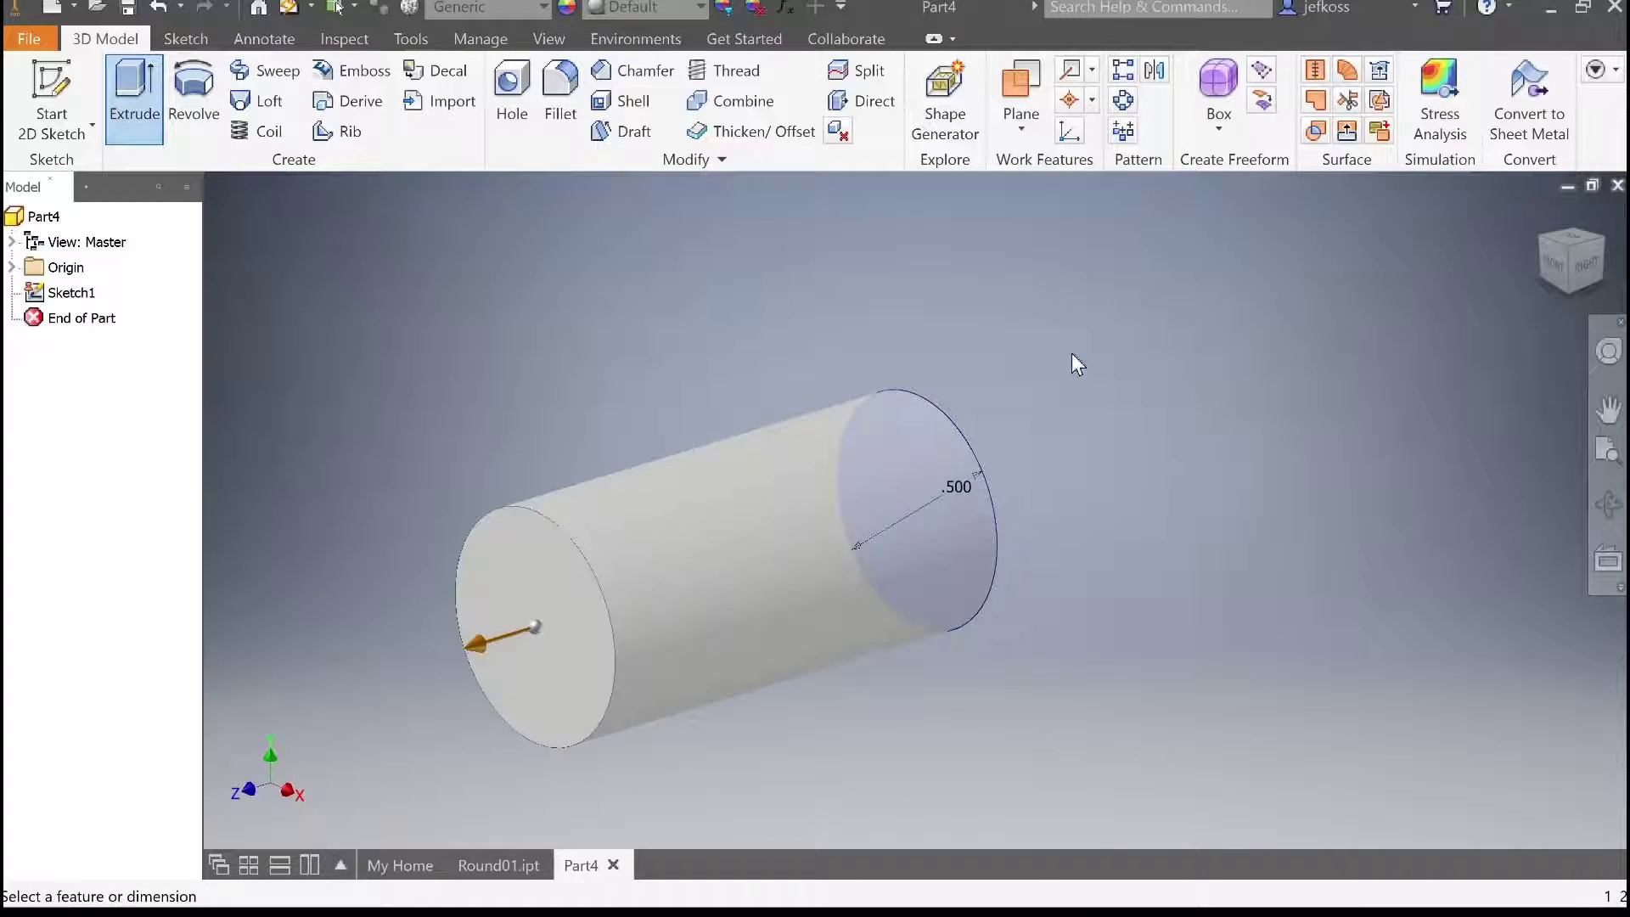
type(".5")
key("Return")
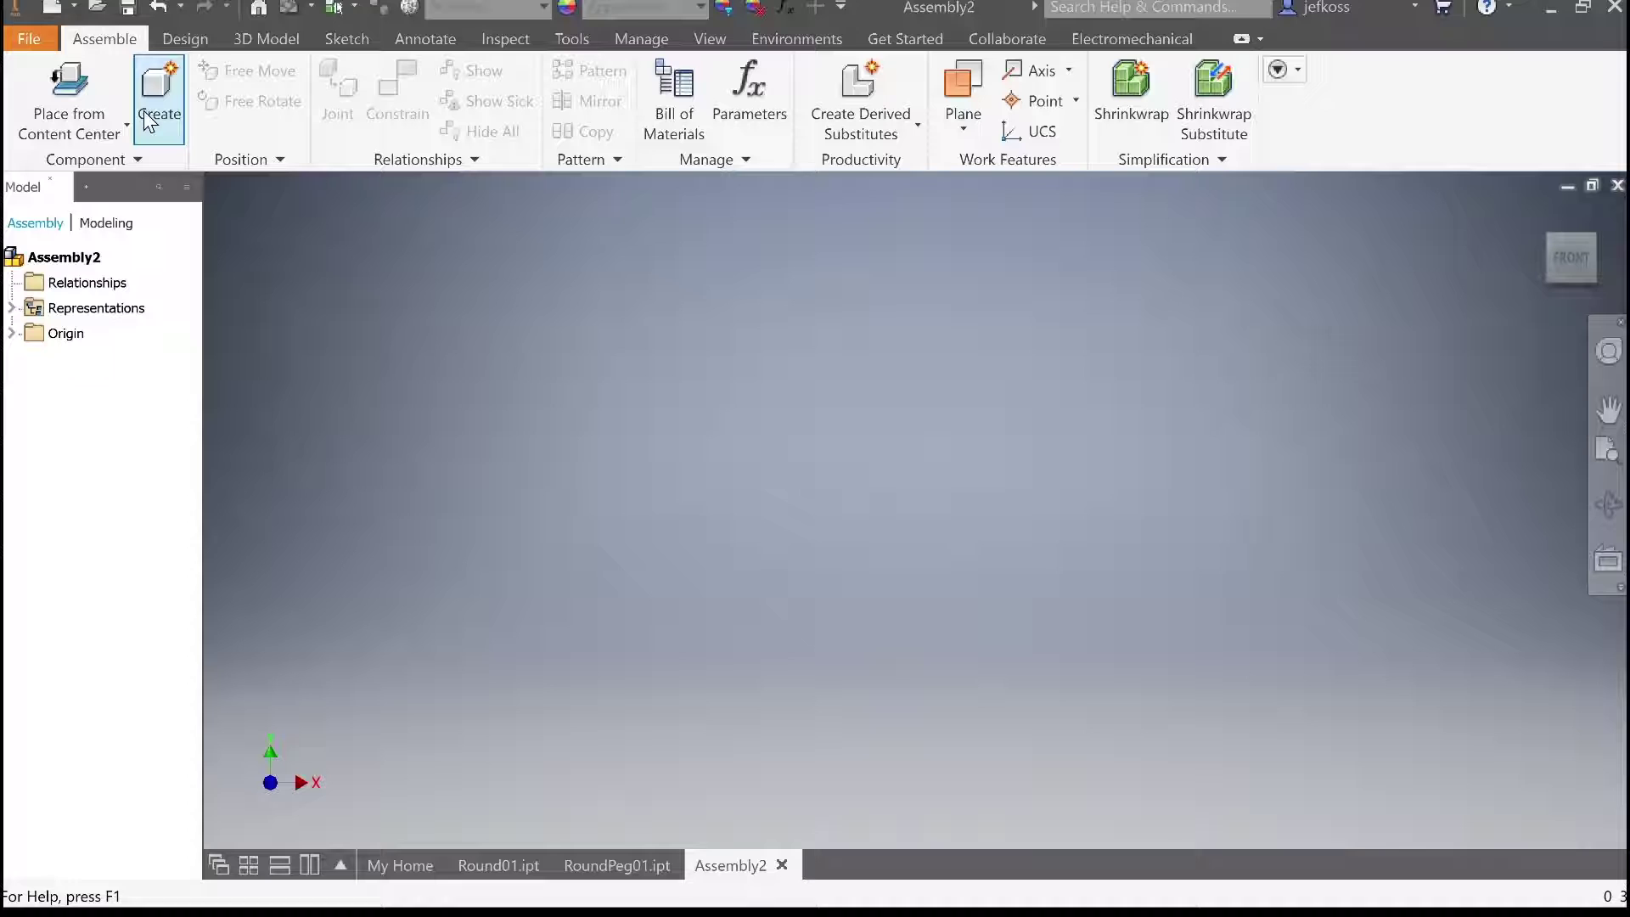
Place one instance of the Round01 disk in the assembly
left_click(64, 116)
left_click(62, 176)
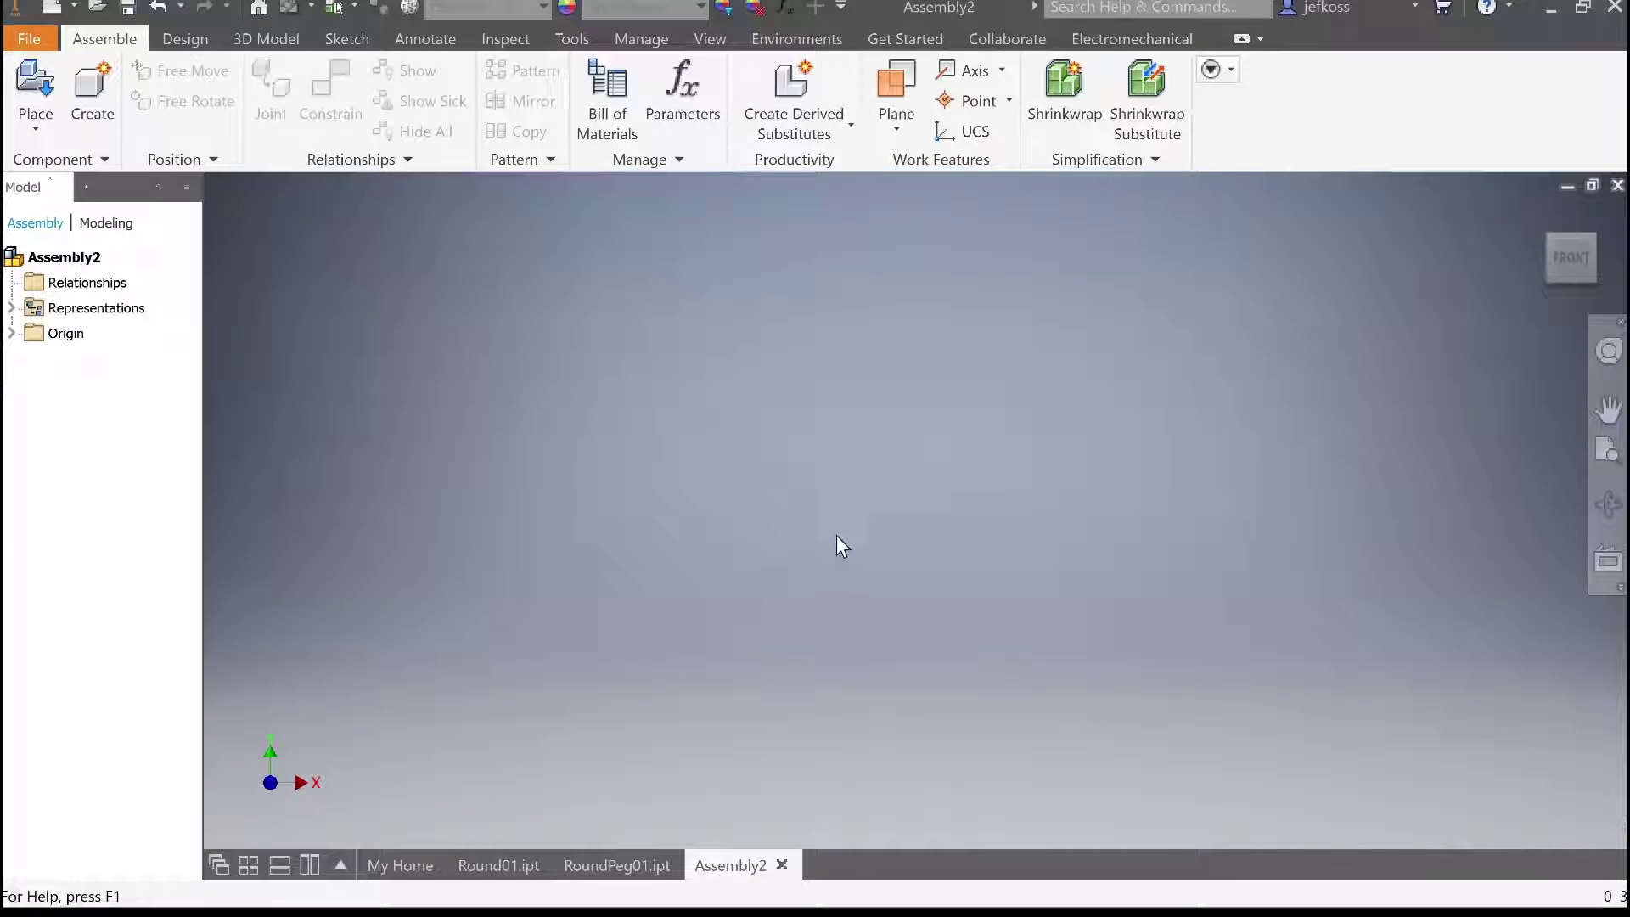
left_click(1049, 685)
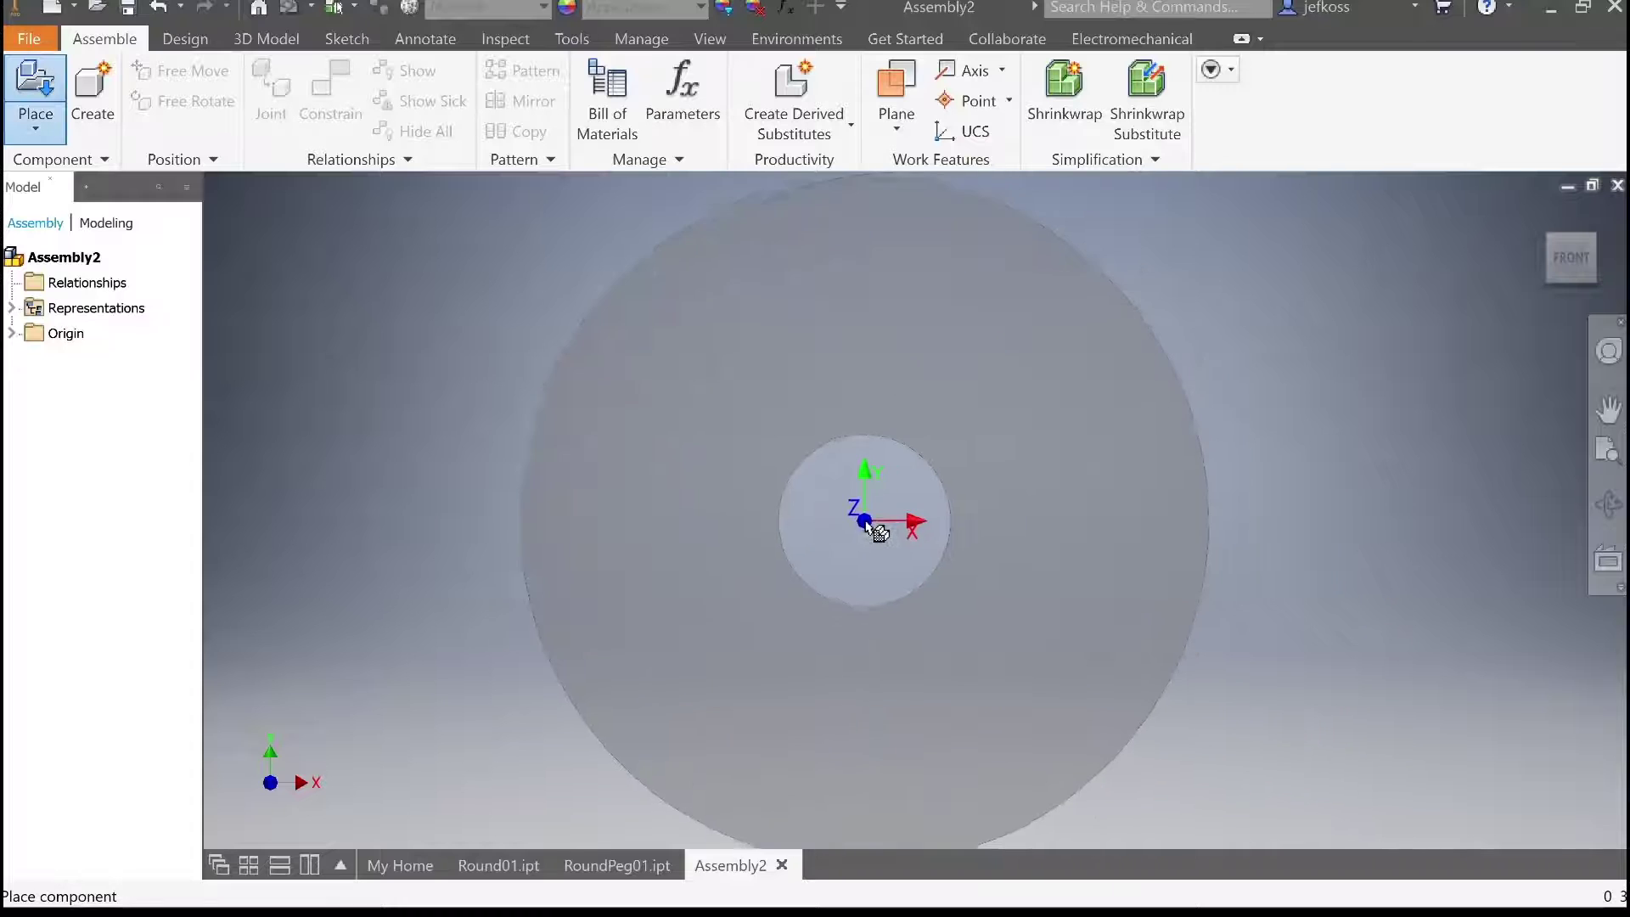
left_click(853, 536)
key("Escape")
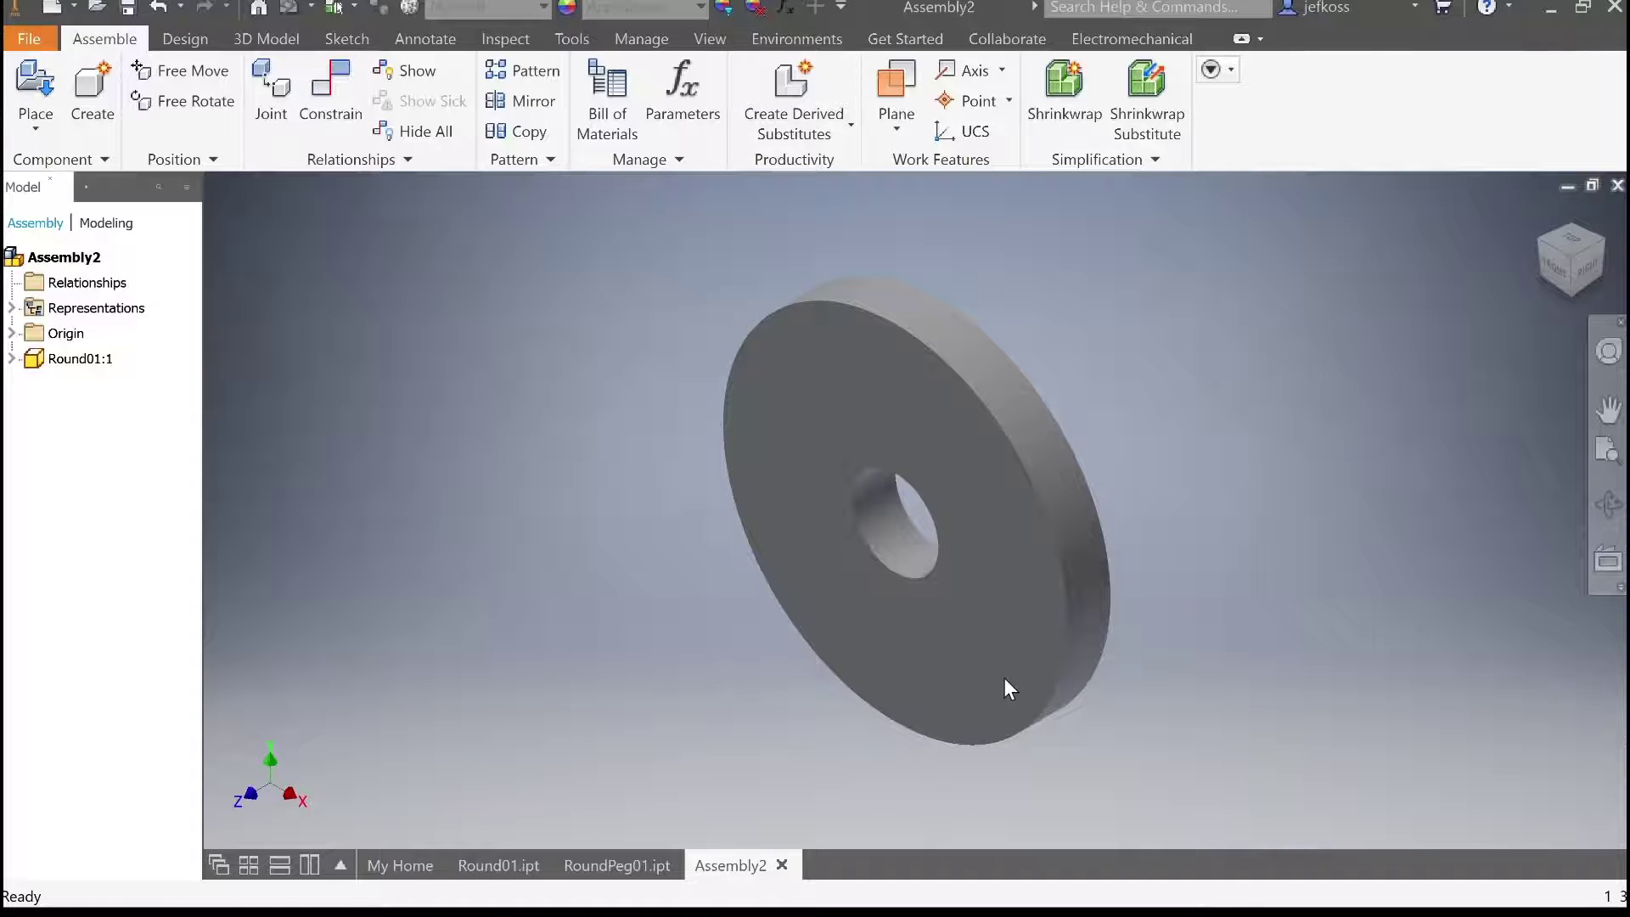
Place one instance of RoundPeg01 in the assembly beside the disk
key("p")
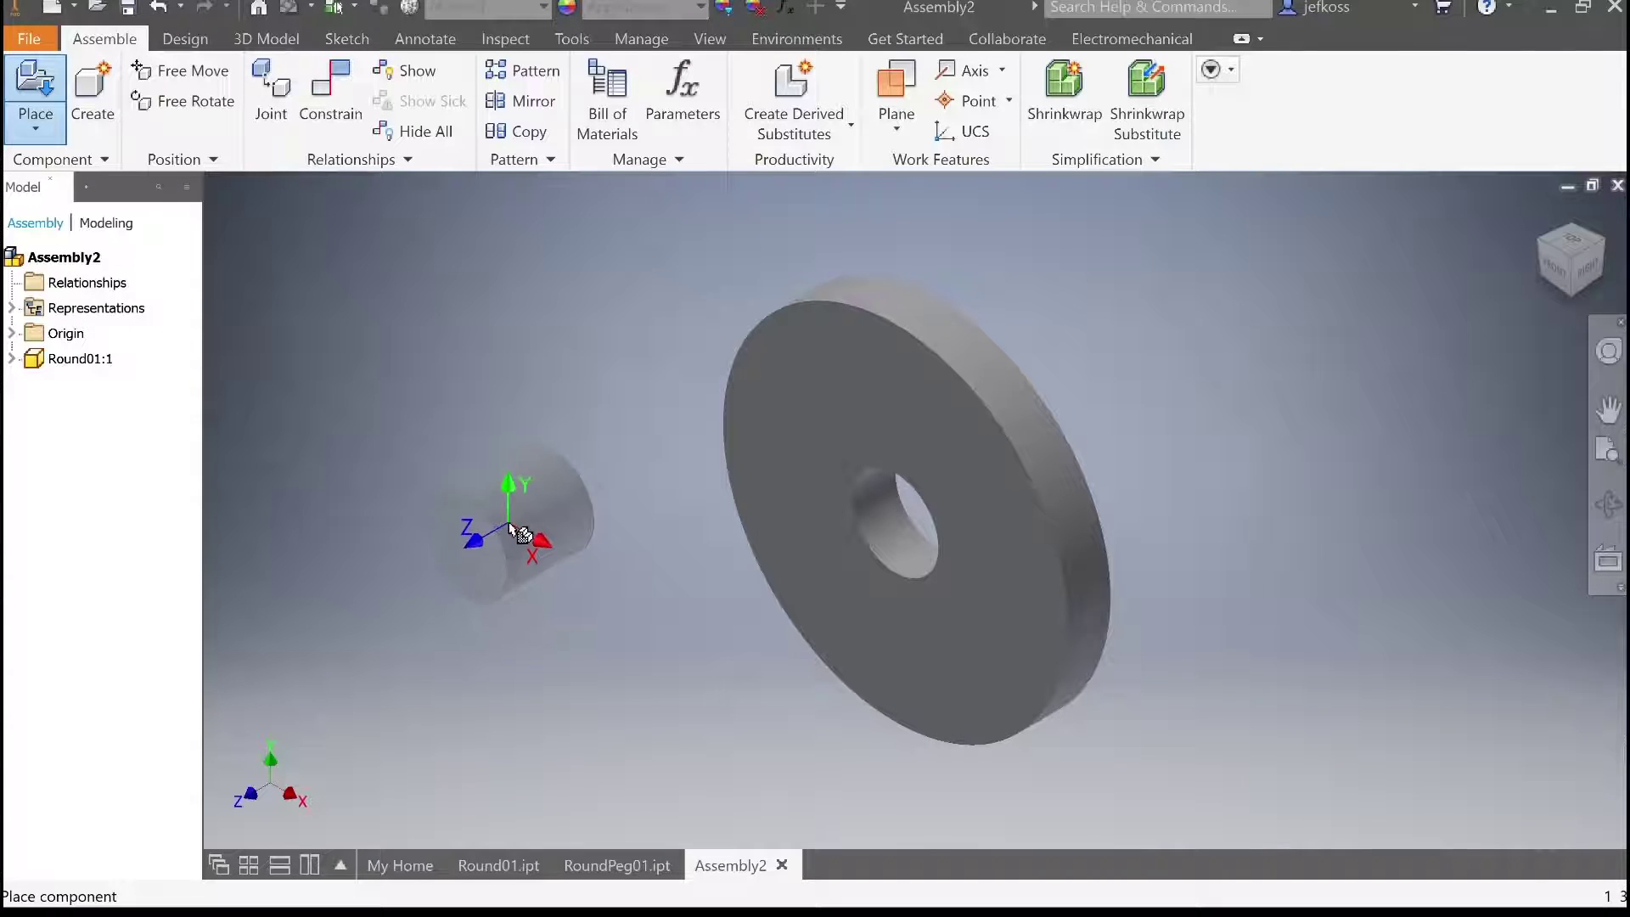
left_click(511, 522)
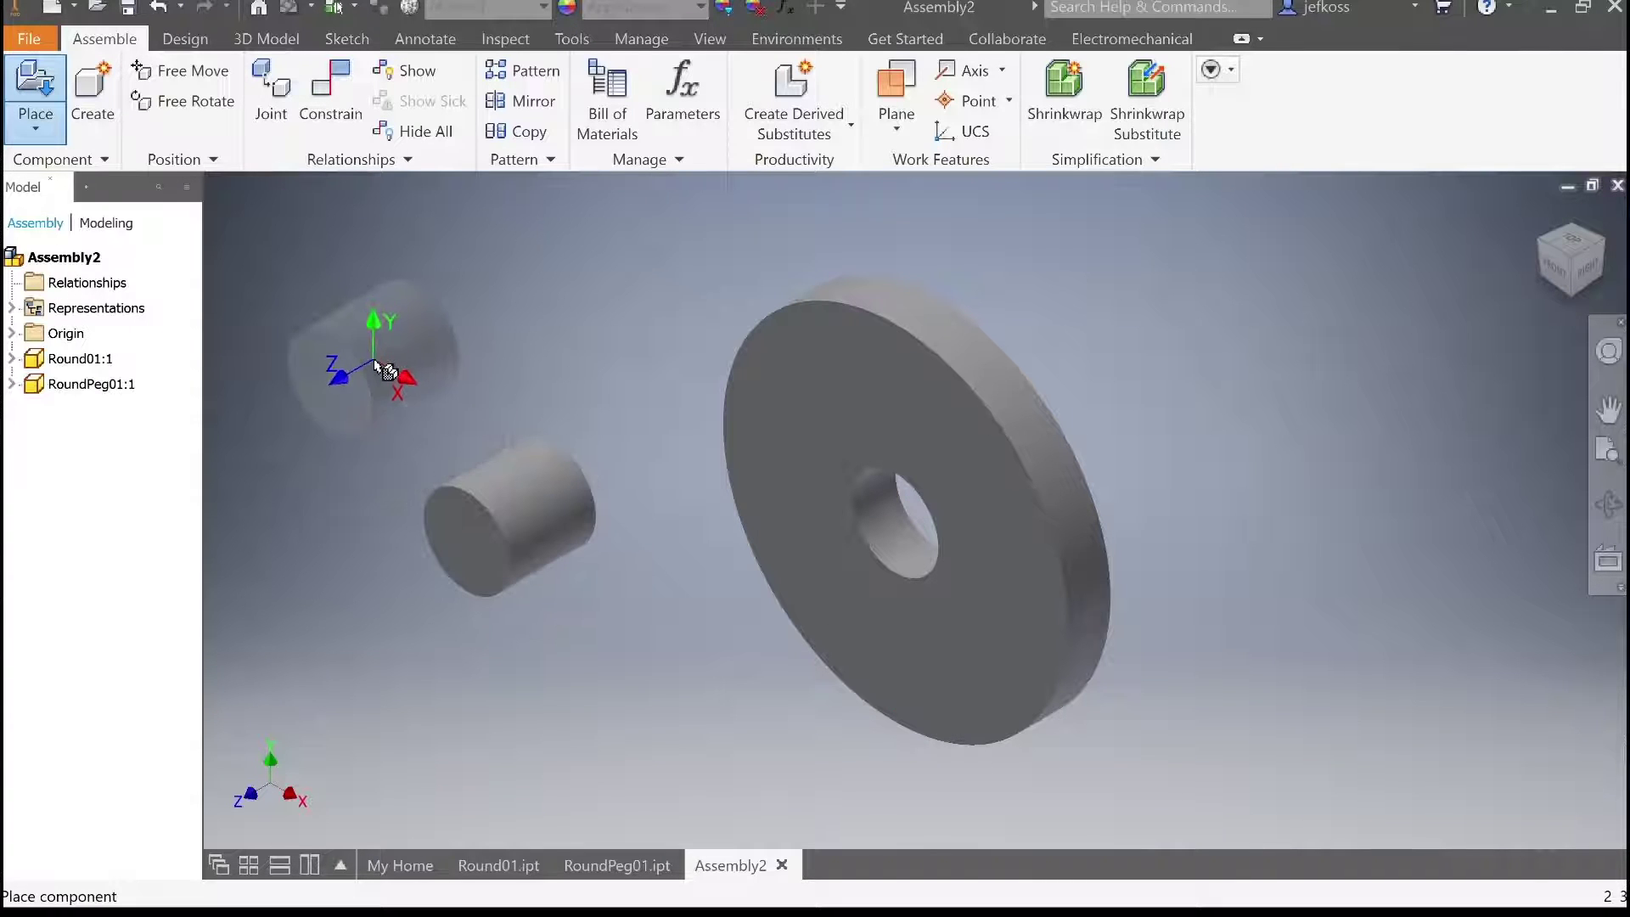
key("Escape")
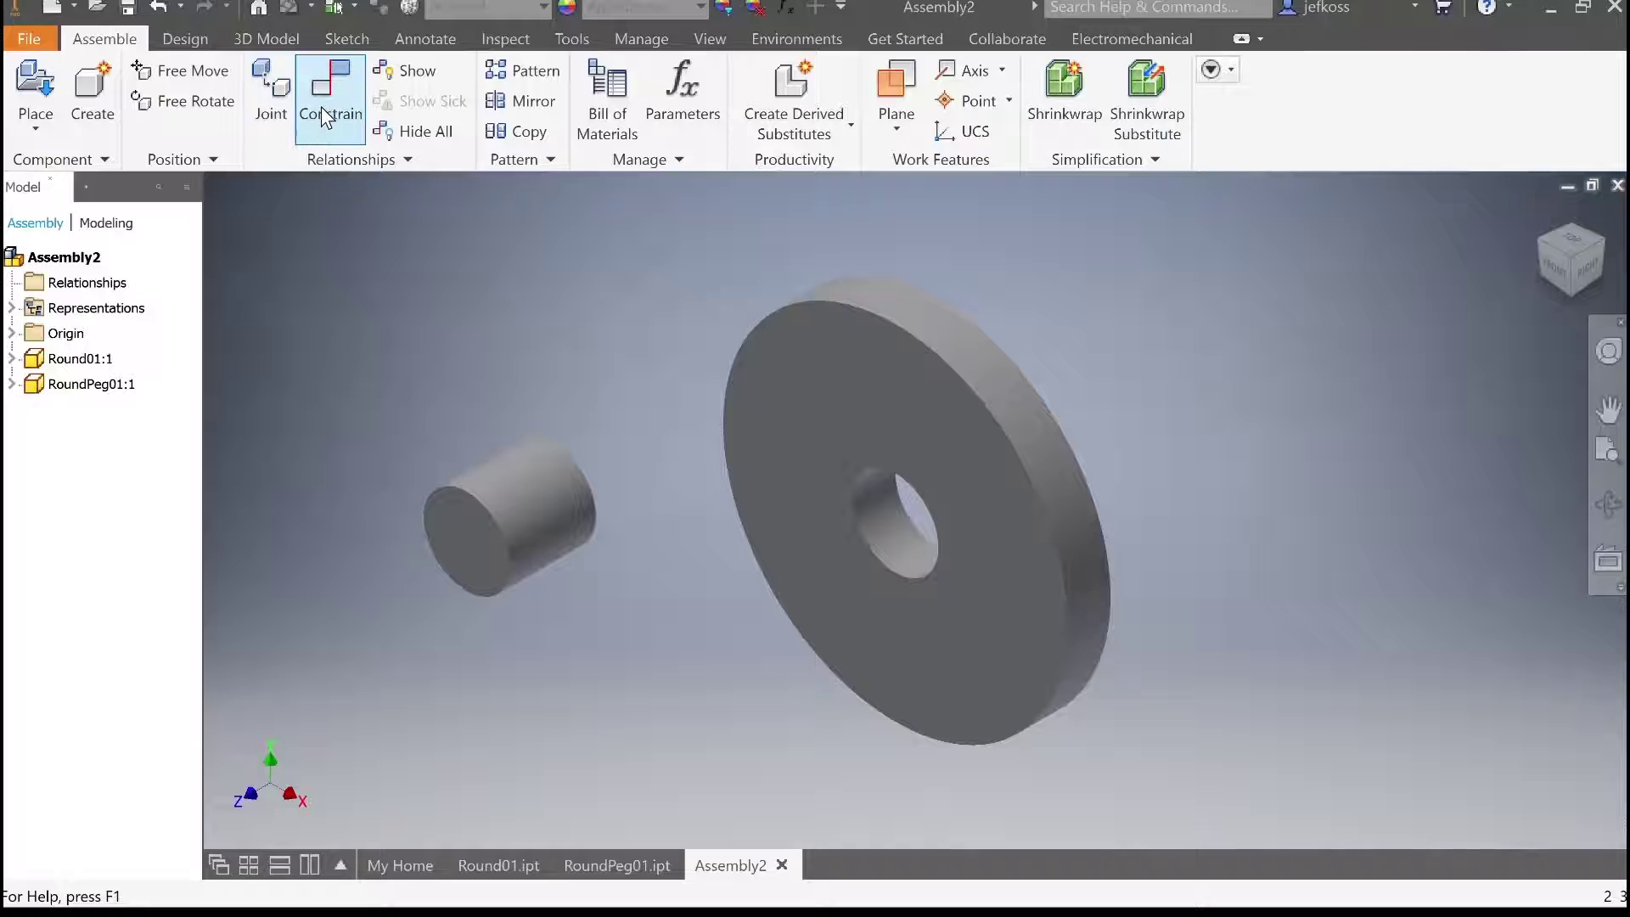
Constrain the round peg to the disk's center hole so that their cylindrical axes align
left_click(323, 118)
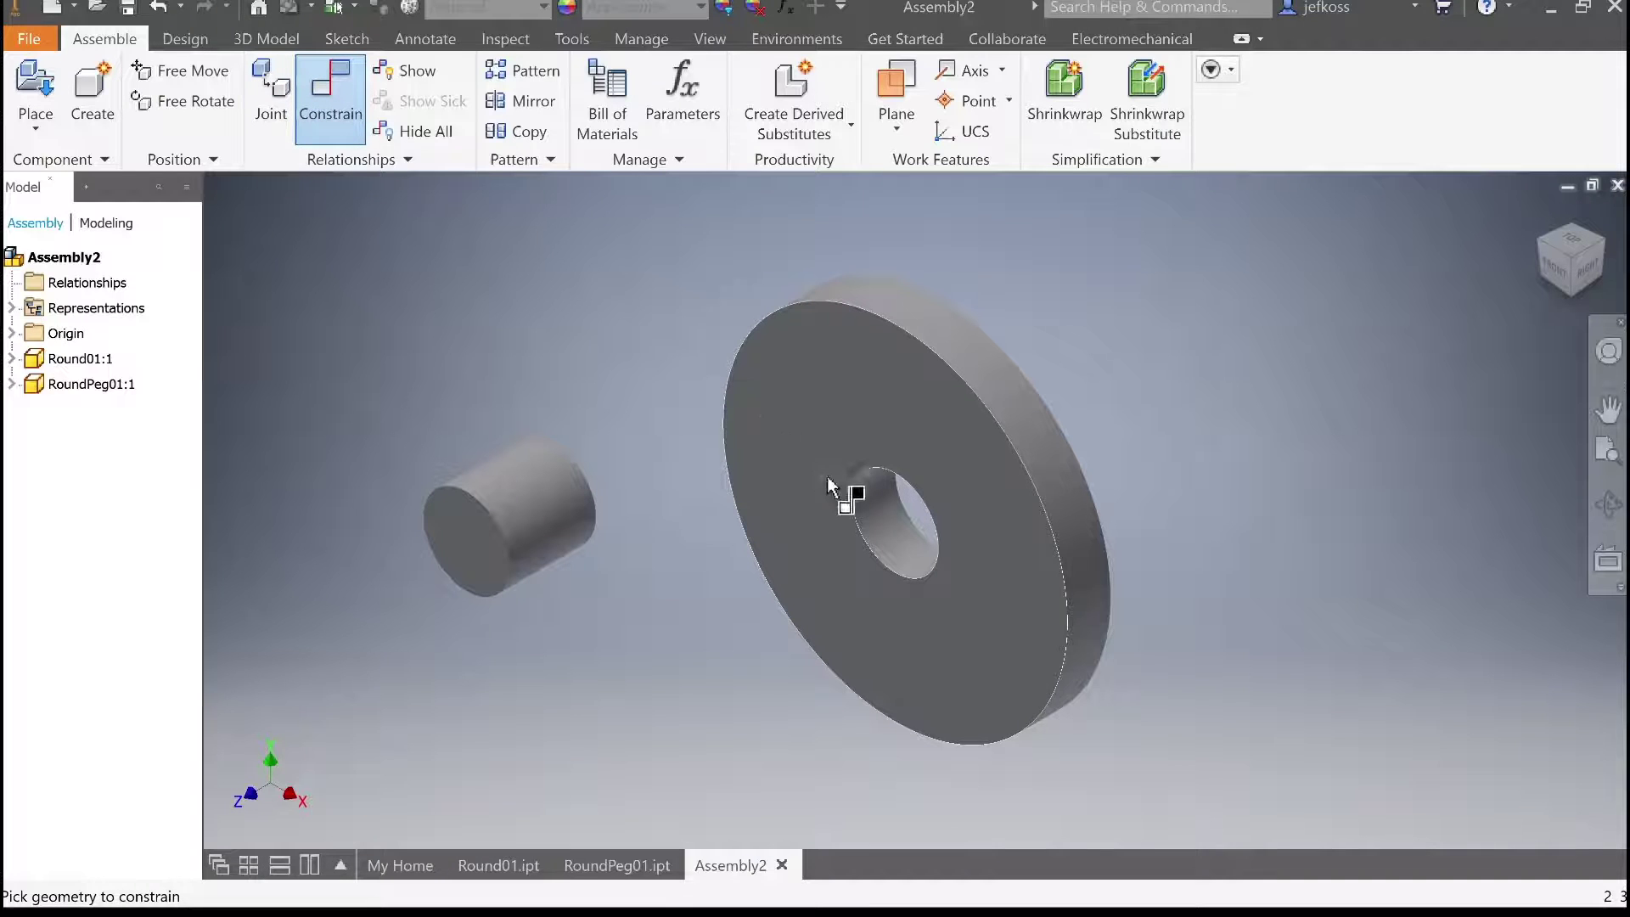
left_click(886, 521)
left_click(575, 533)
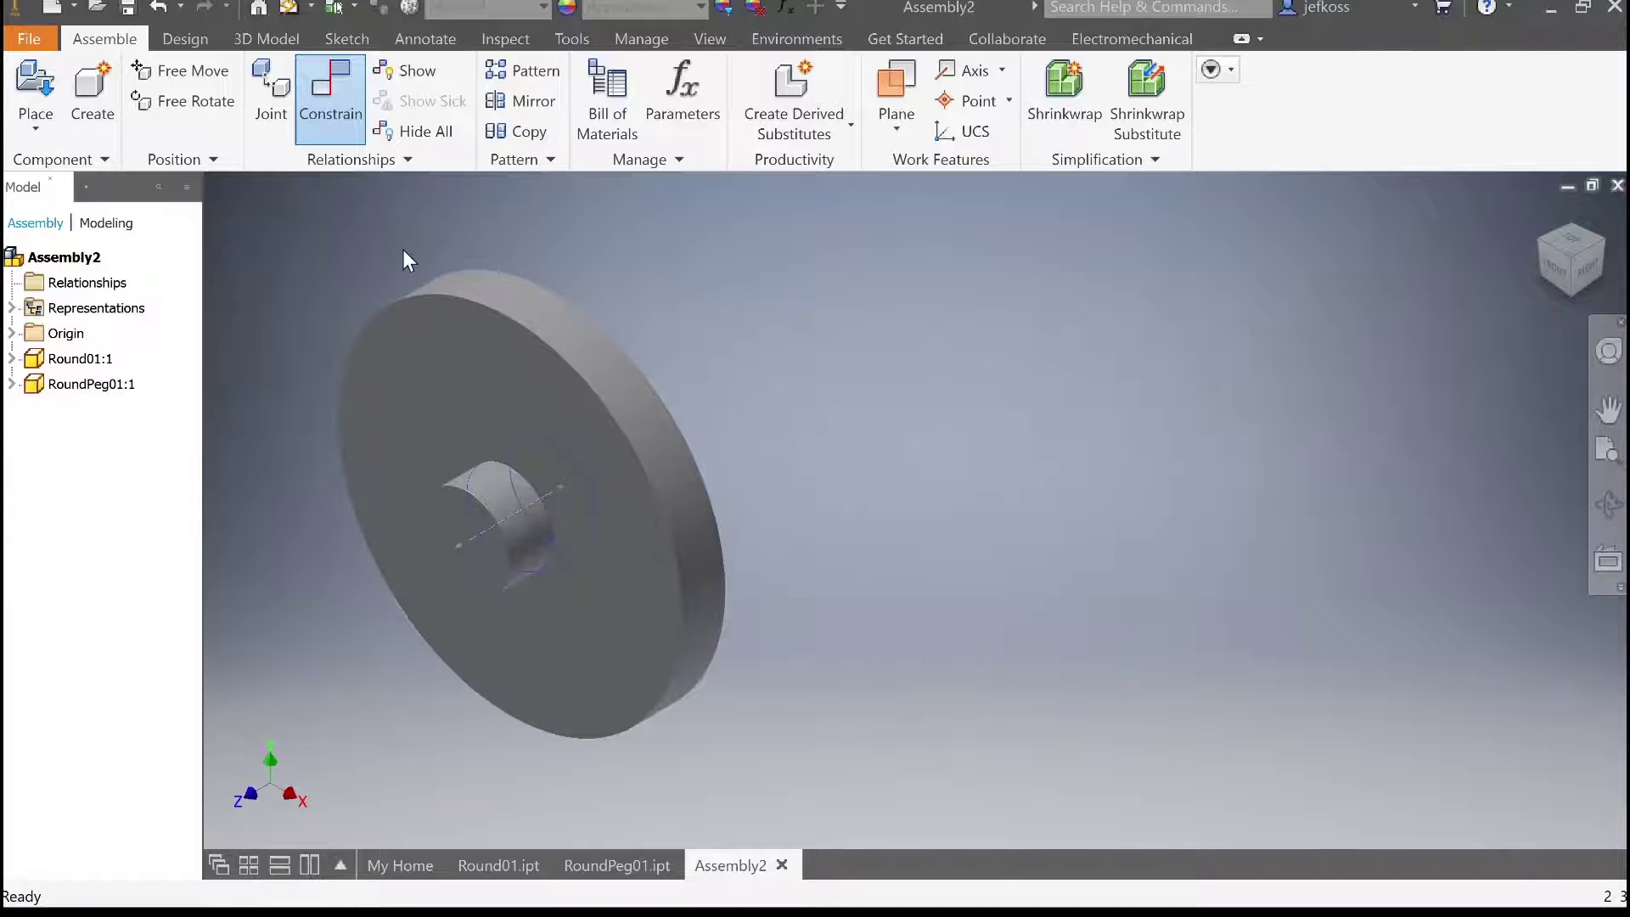
key("Escape")
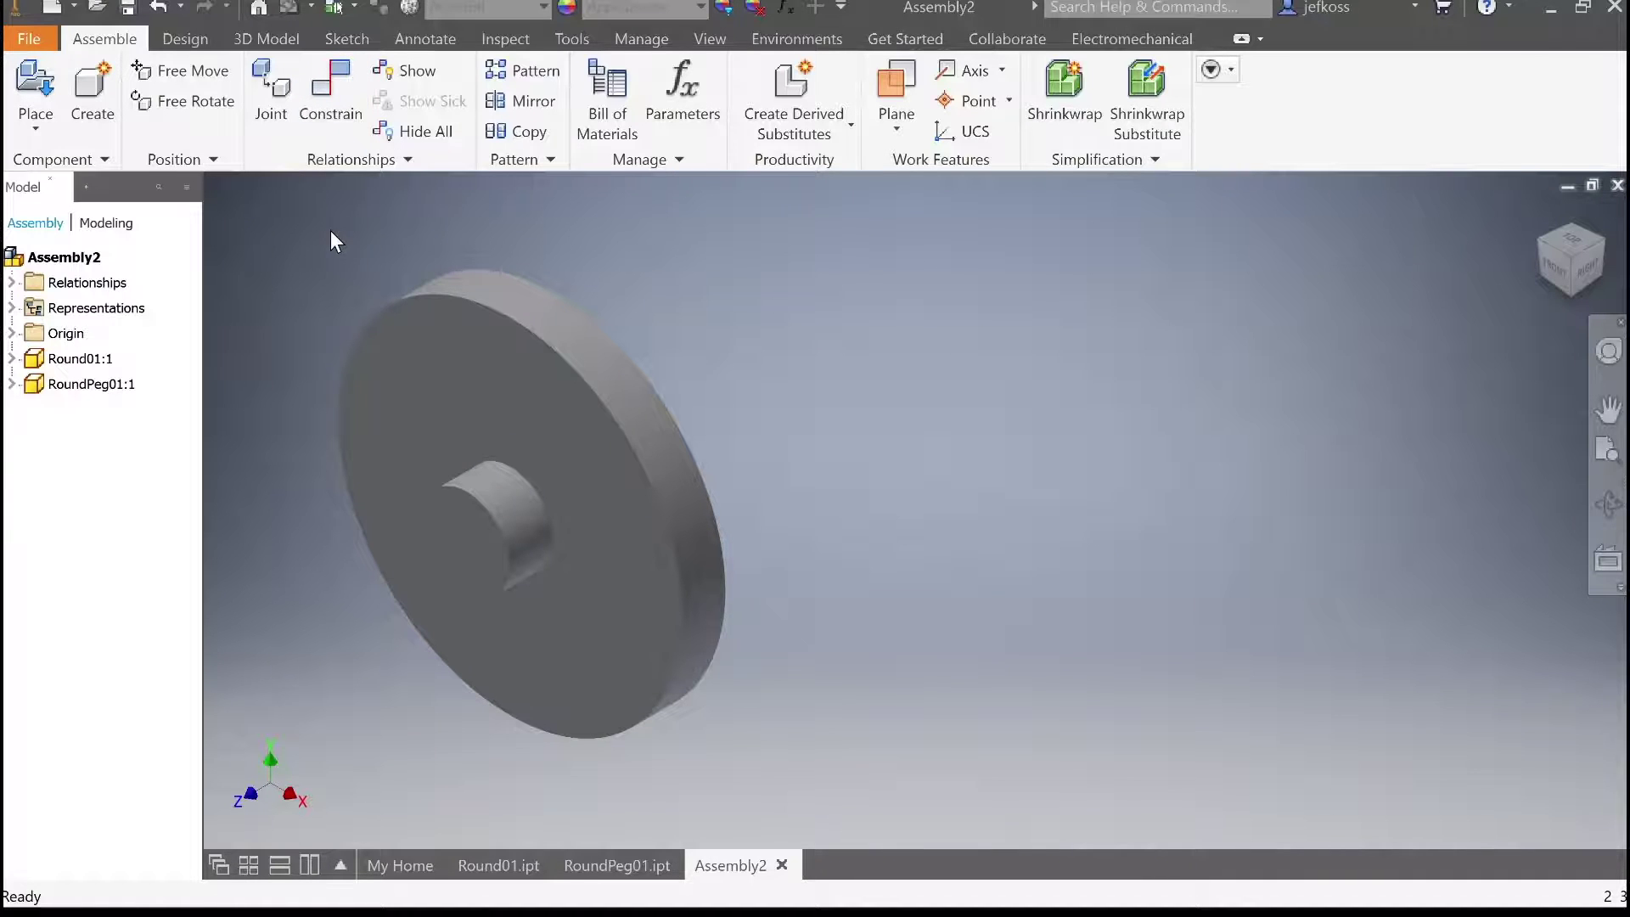
Ground the Round01 disk so that it stays fixed in the assembly
middle_click_drag(329, 230, 660, 217)
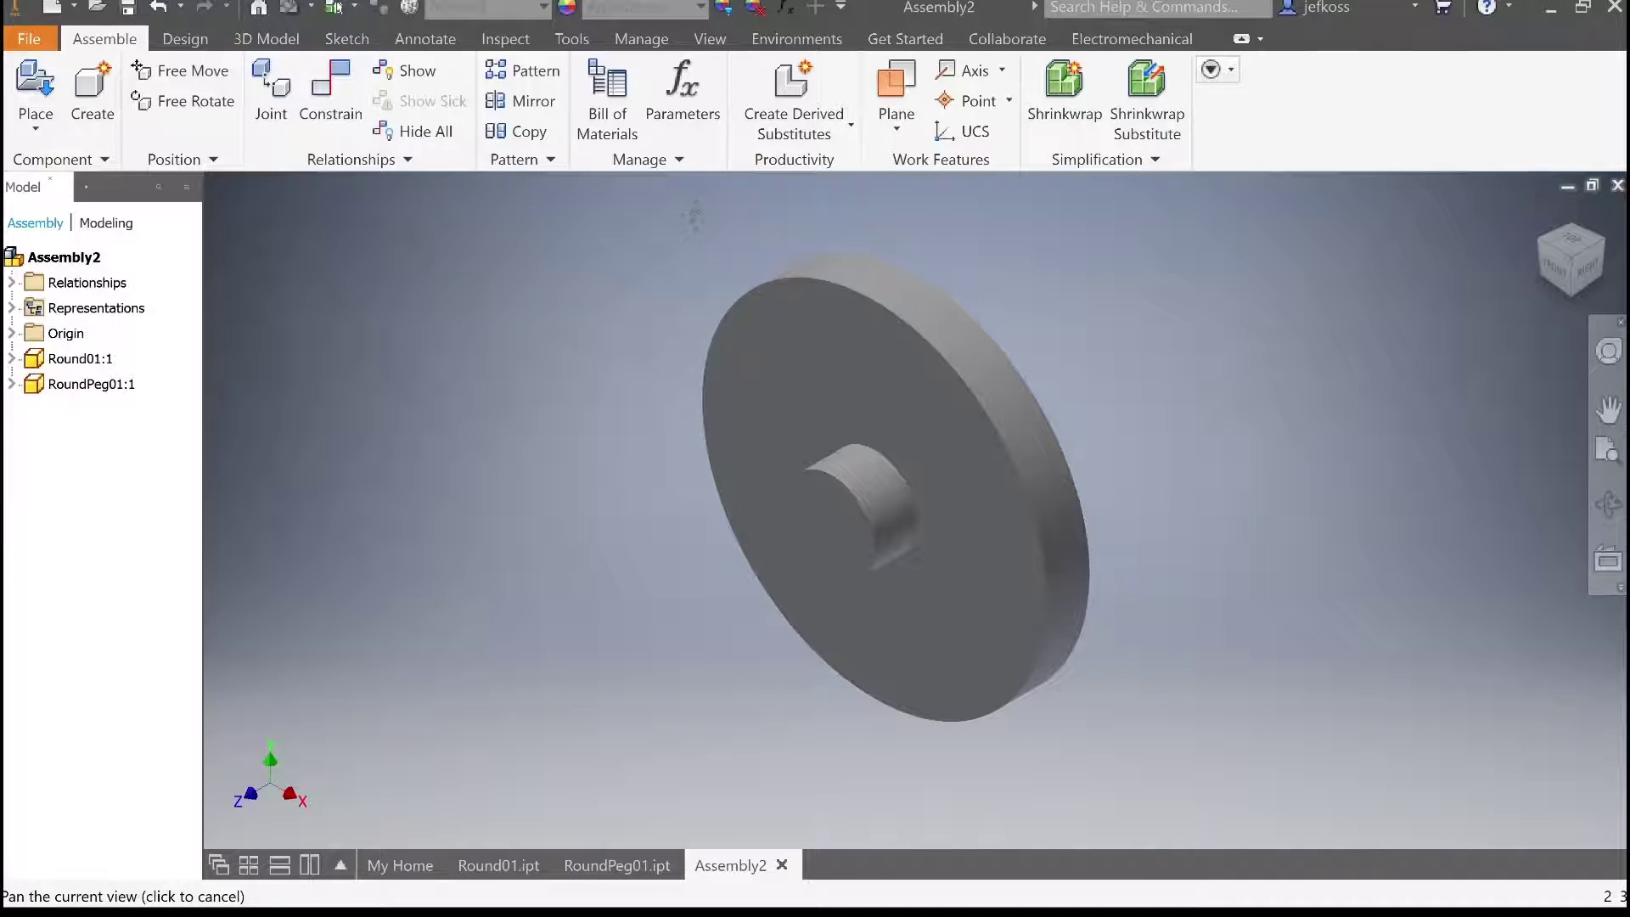
left_click(61, 359)
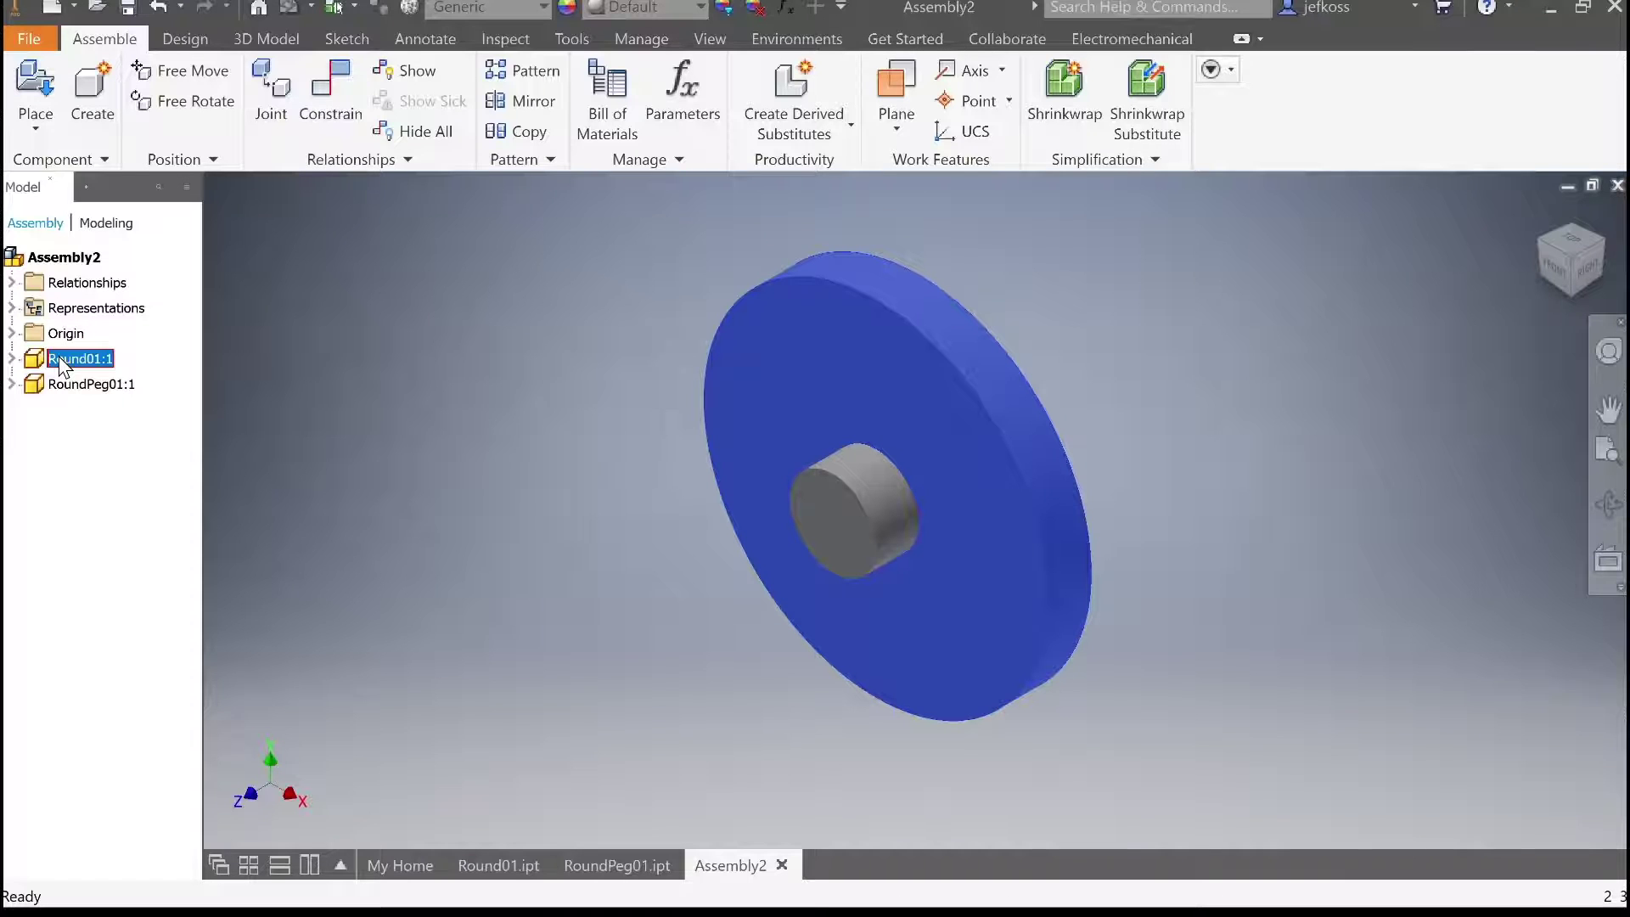
left_click(153, 646)
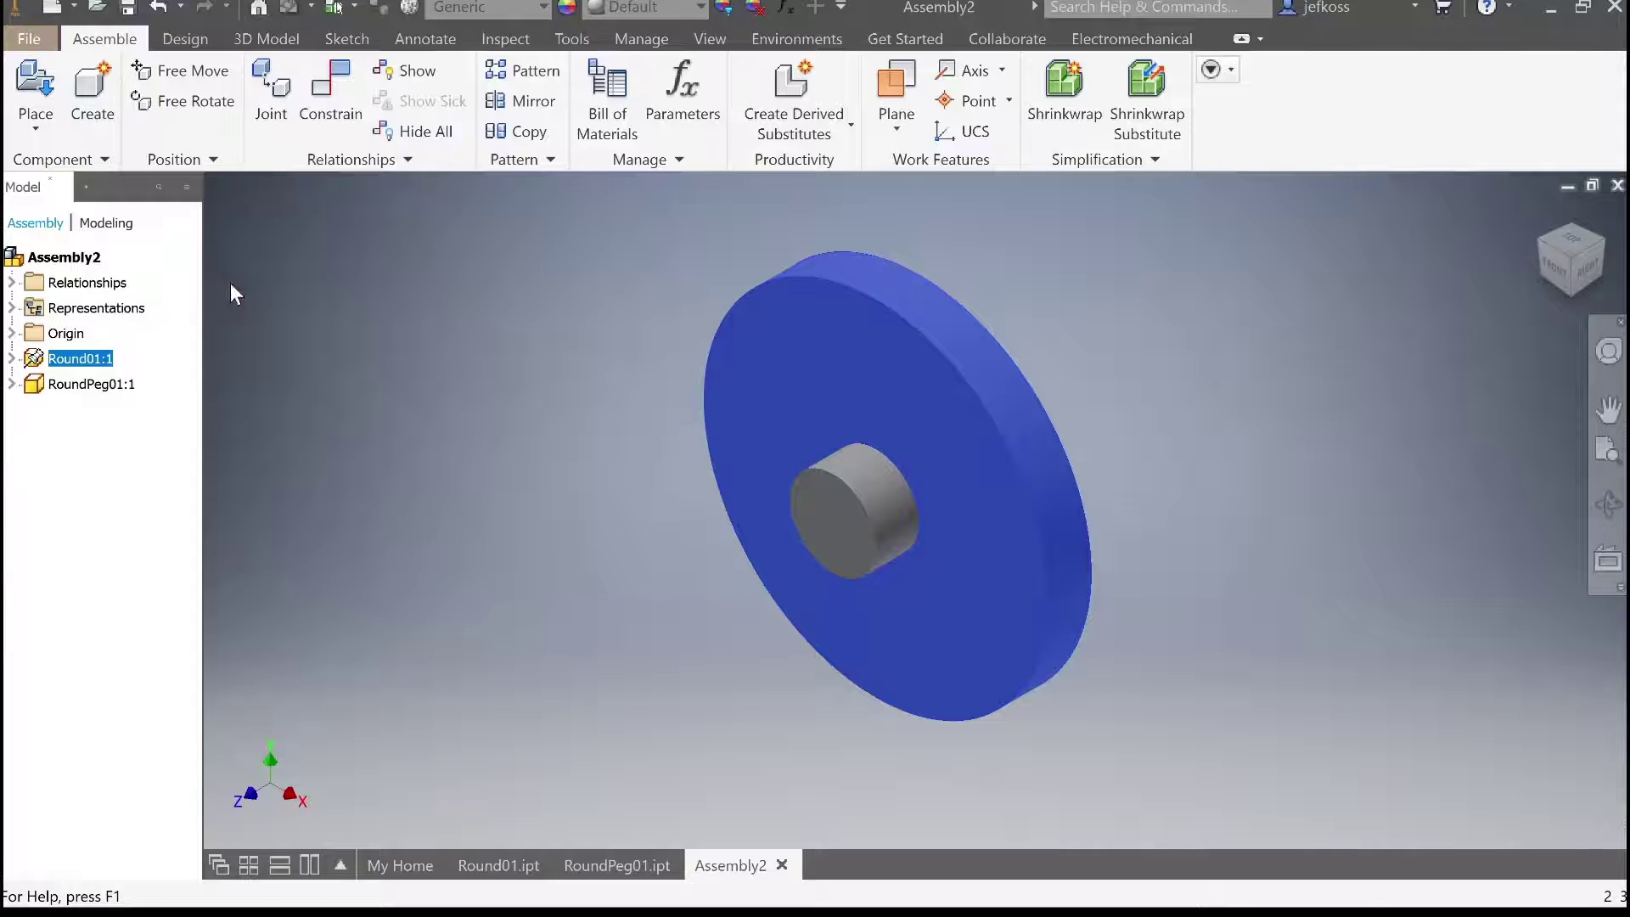
Save the assembly as RoundHole01 and create a presentation from it
left_click(121, 265)
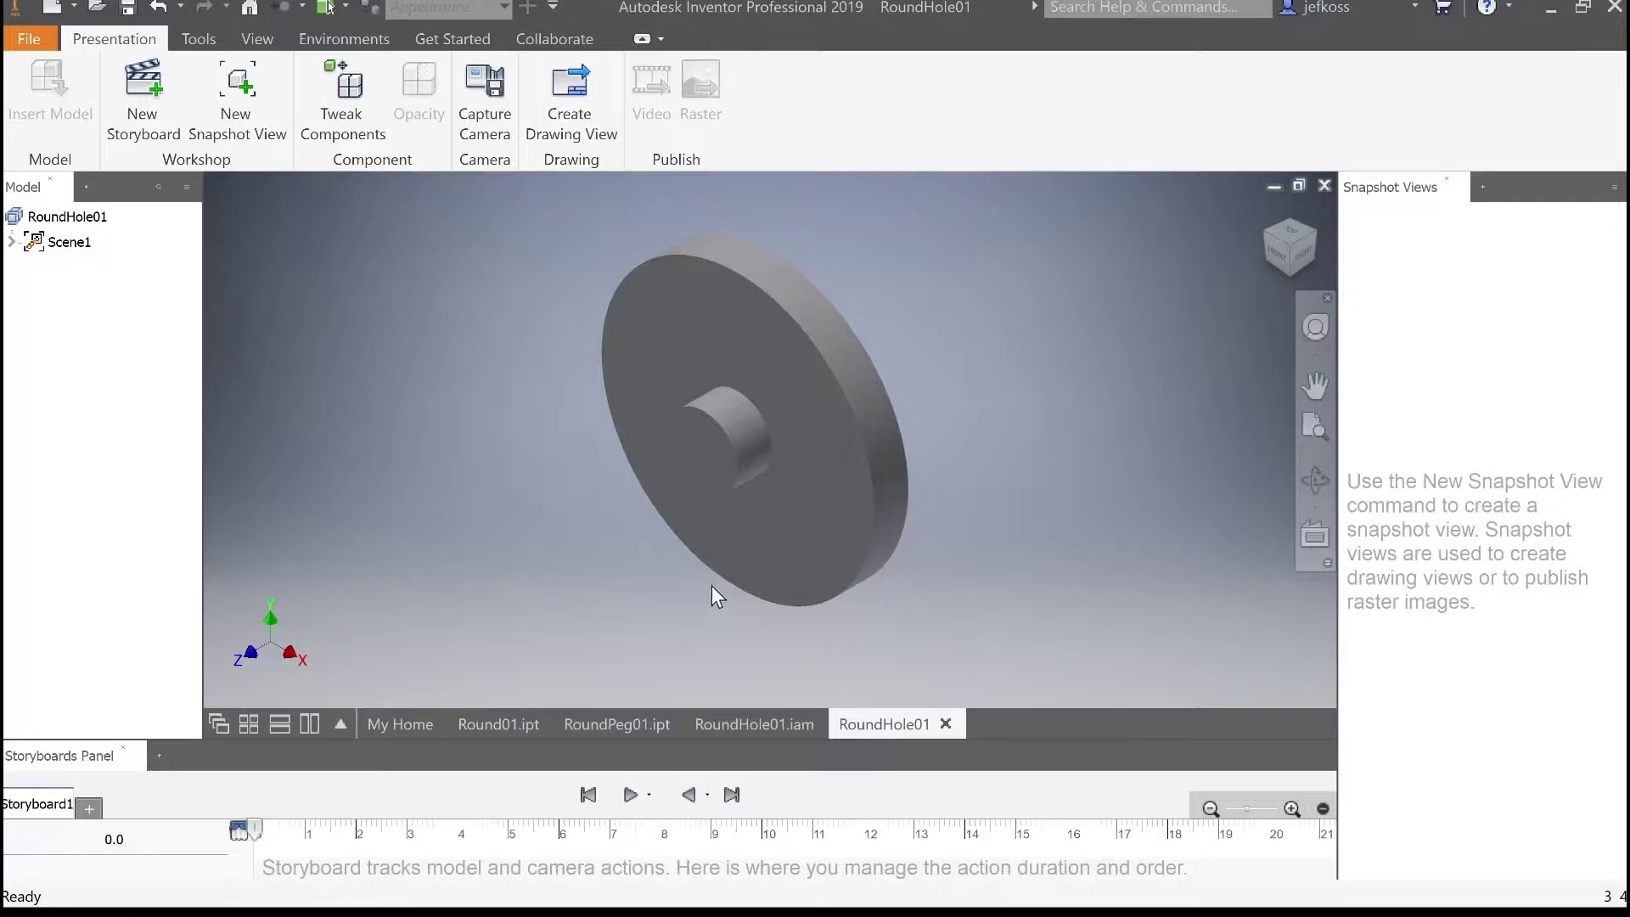
Tweak the peg out of the hole along its axis, sideways away from the disk, upward, and back across in front of the disk
middle_click_drag(554, 366, 792, 320)
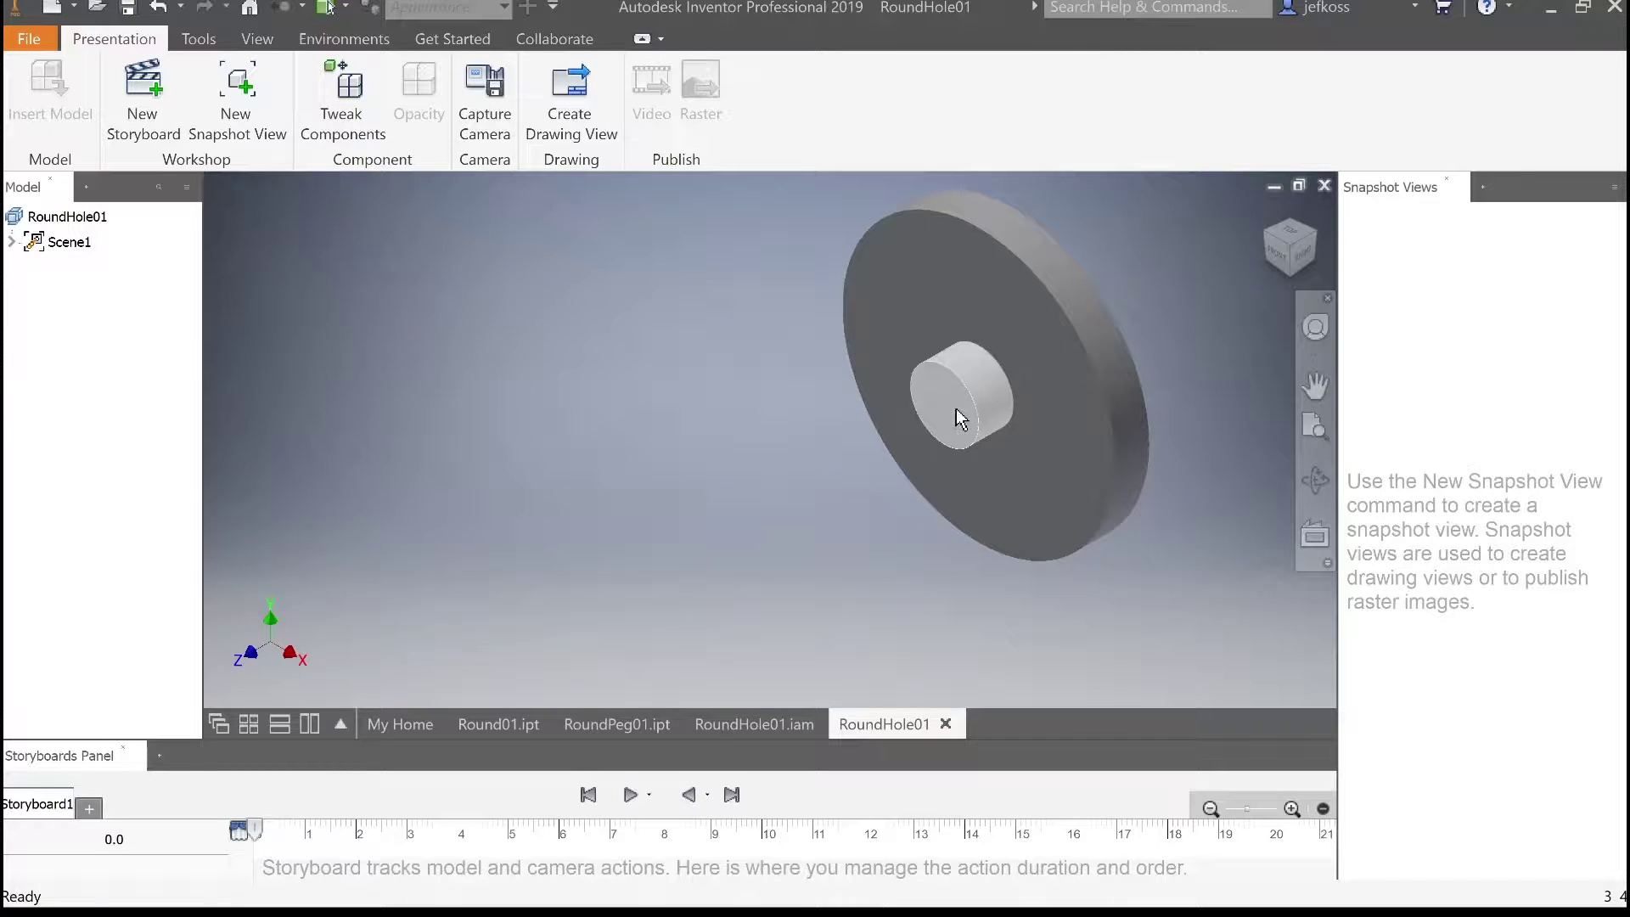
left_click(961, 416)
key("t")
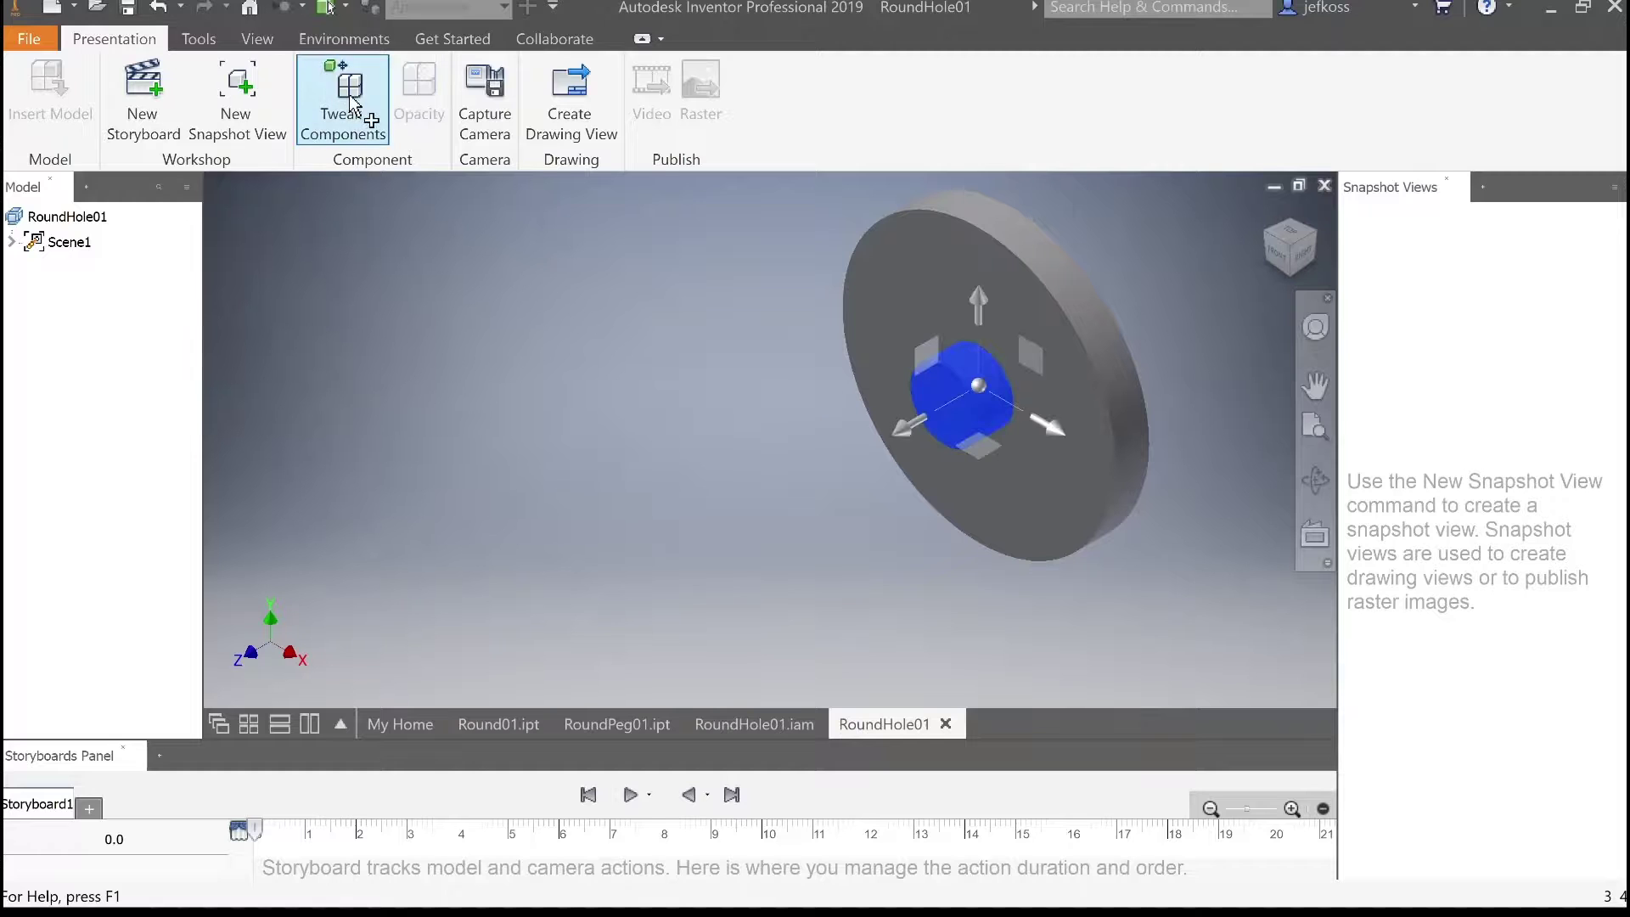
left_click_drag(907, 427, 715, 592)
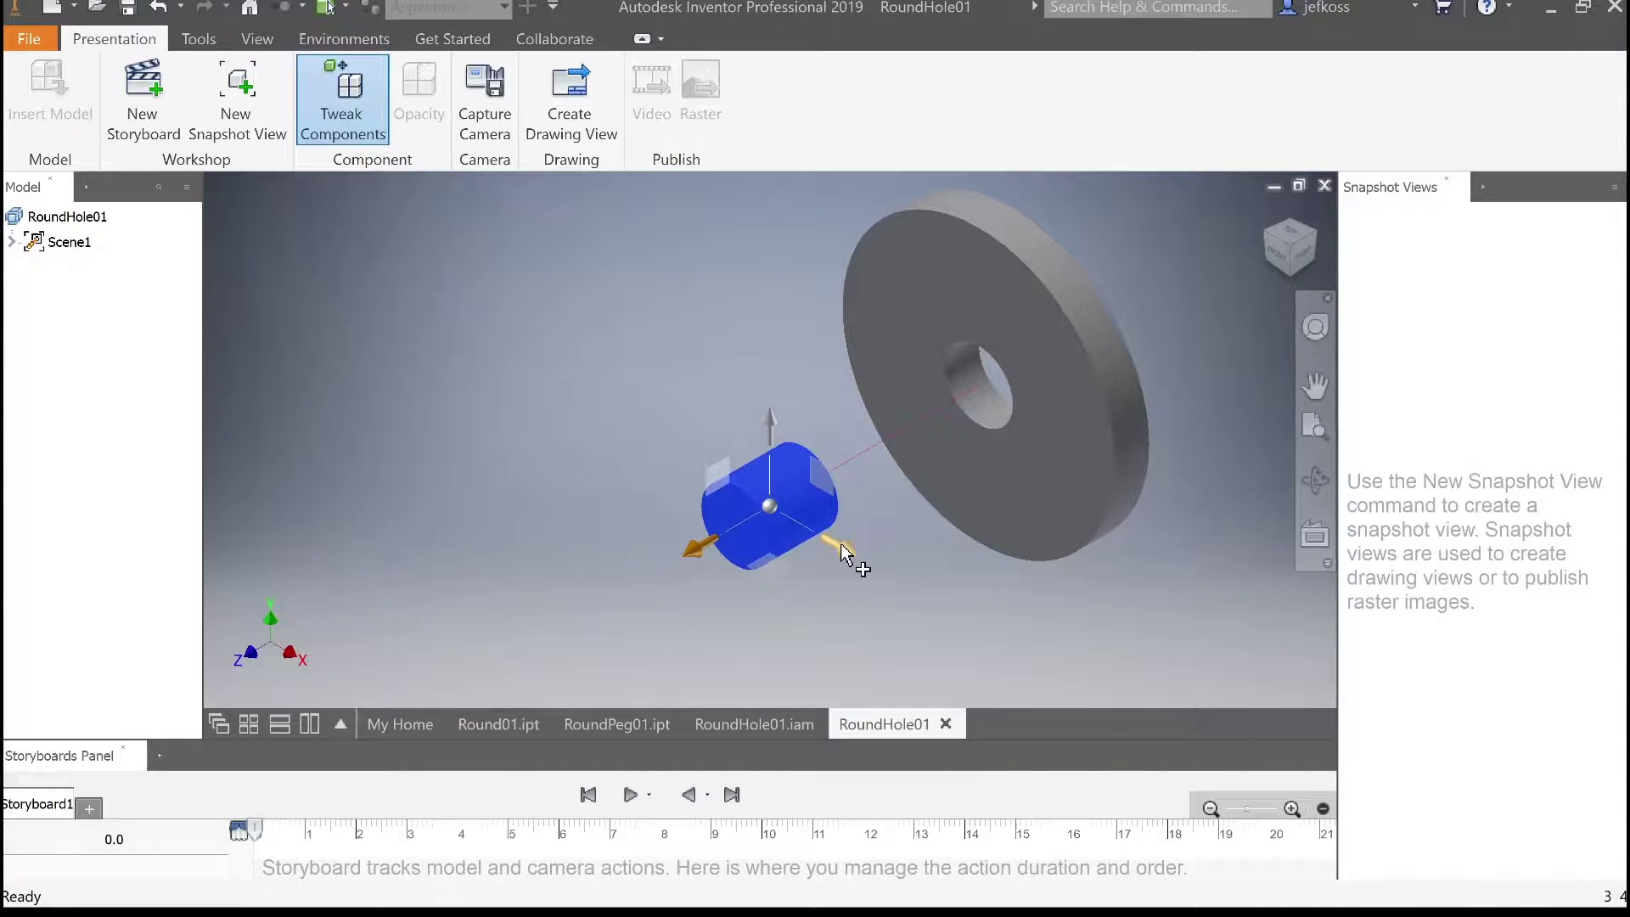
left_click_drag(839, 541, 624, 422)
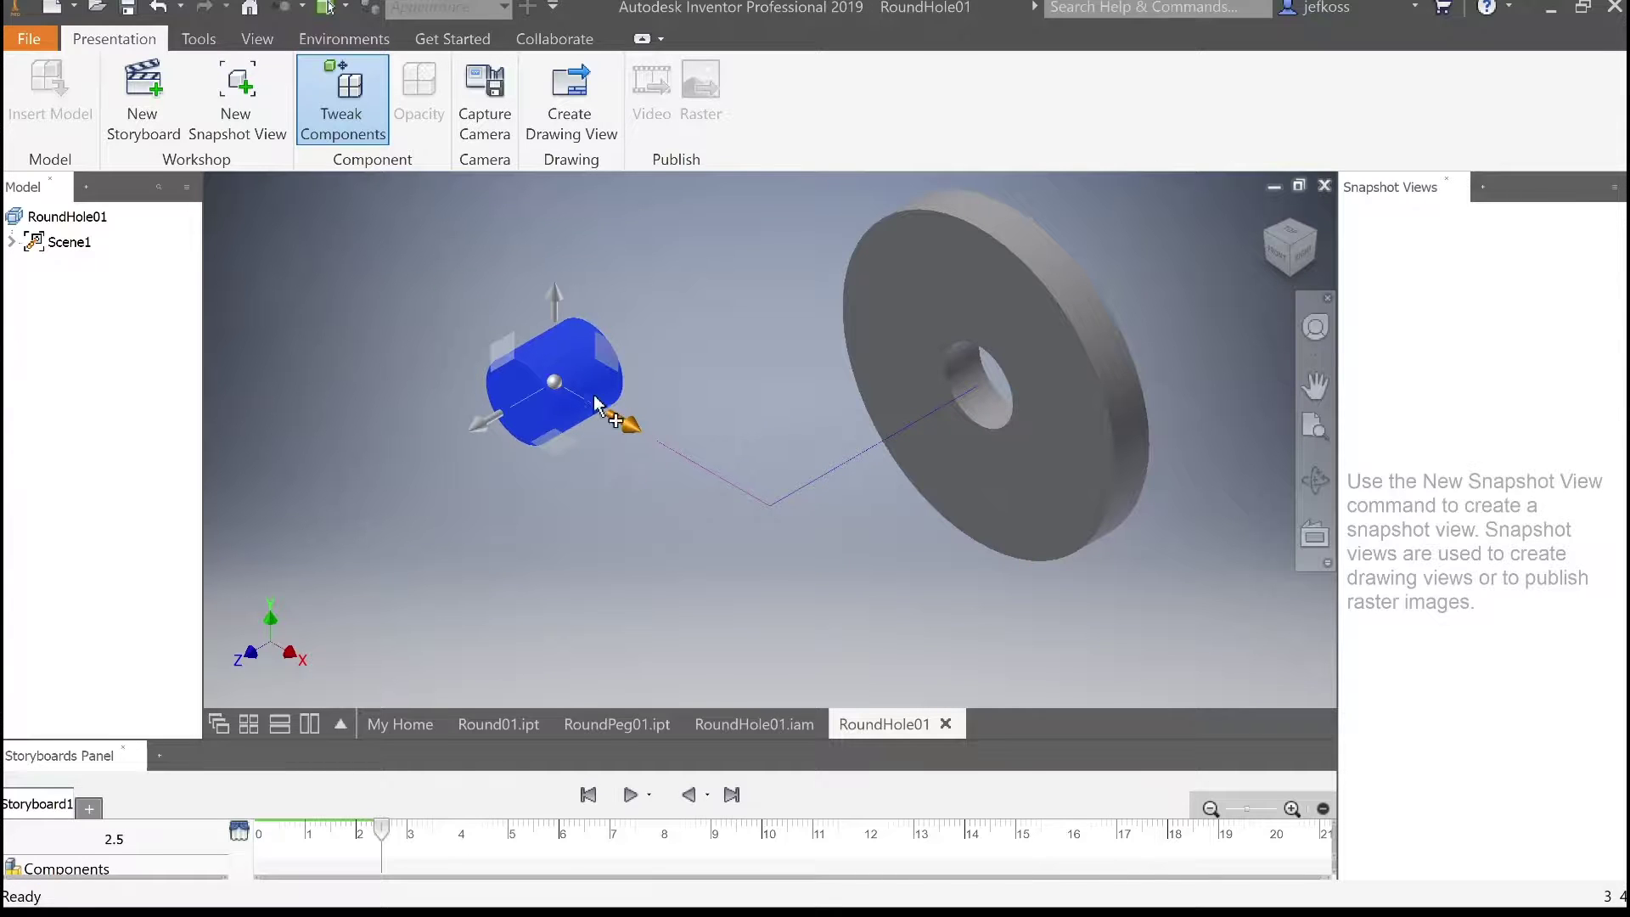
left_click_drag(555, 298, 562, 157)
left_click_drag(643, 295, 1157, 516)
left_click_drag(989, 560, 577, 701)
Play the storyboard animation forward and in reverse, and save the presentation as RoundHole01.ipn
left_click(630, 794)
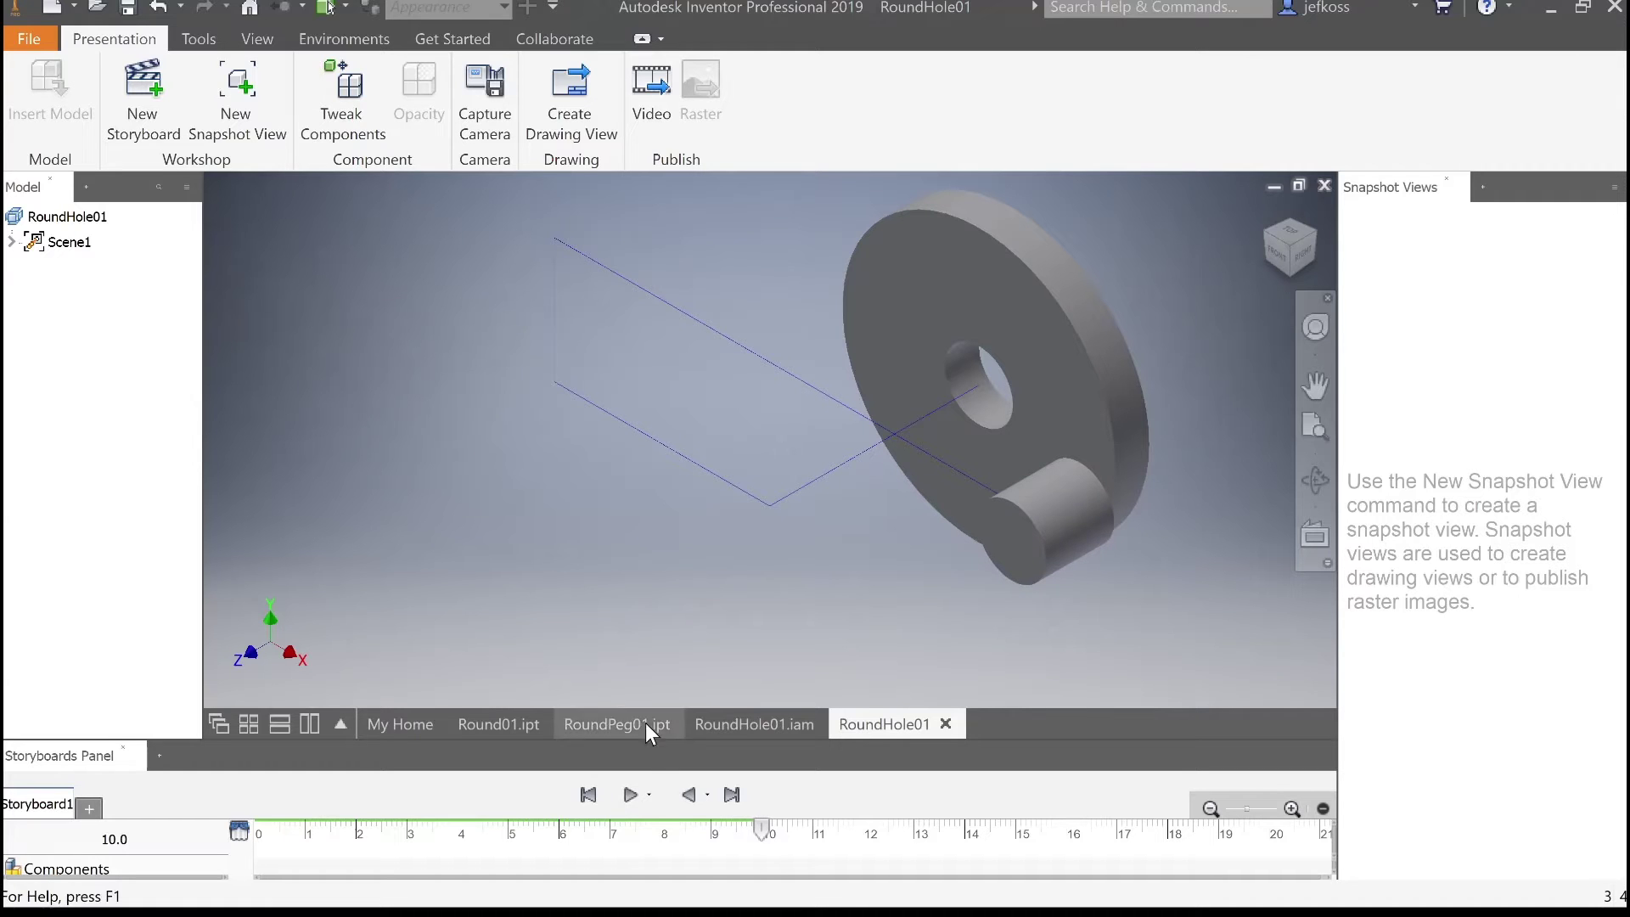
left_click(688, 794)
left_click(67, 242)
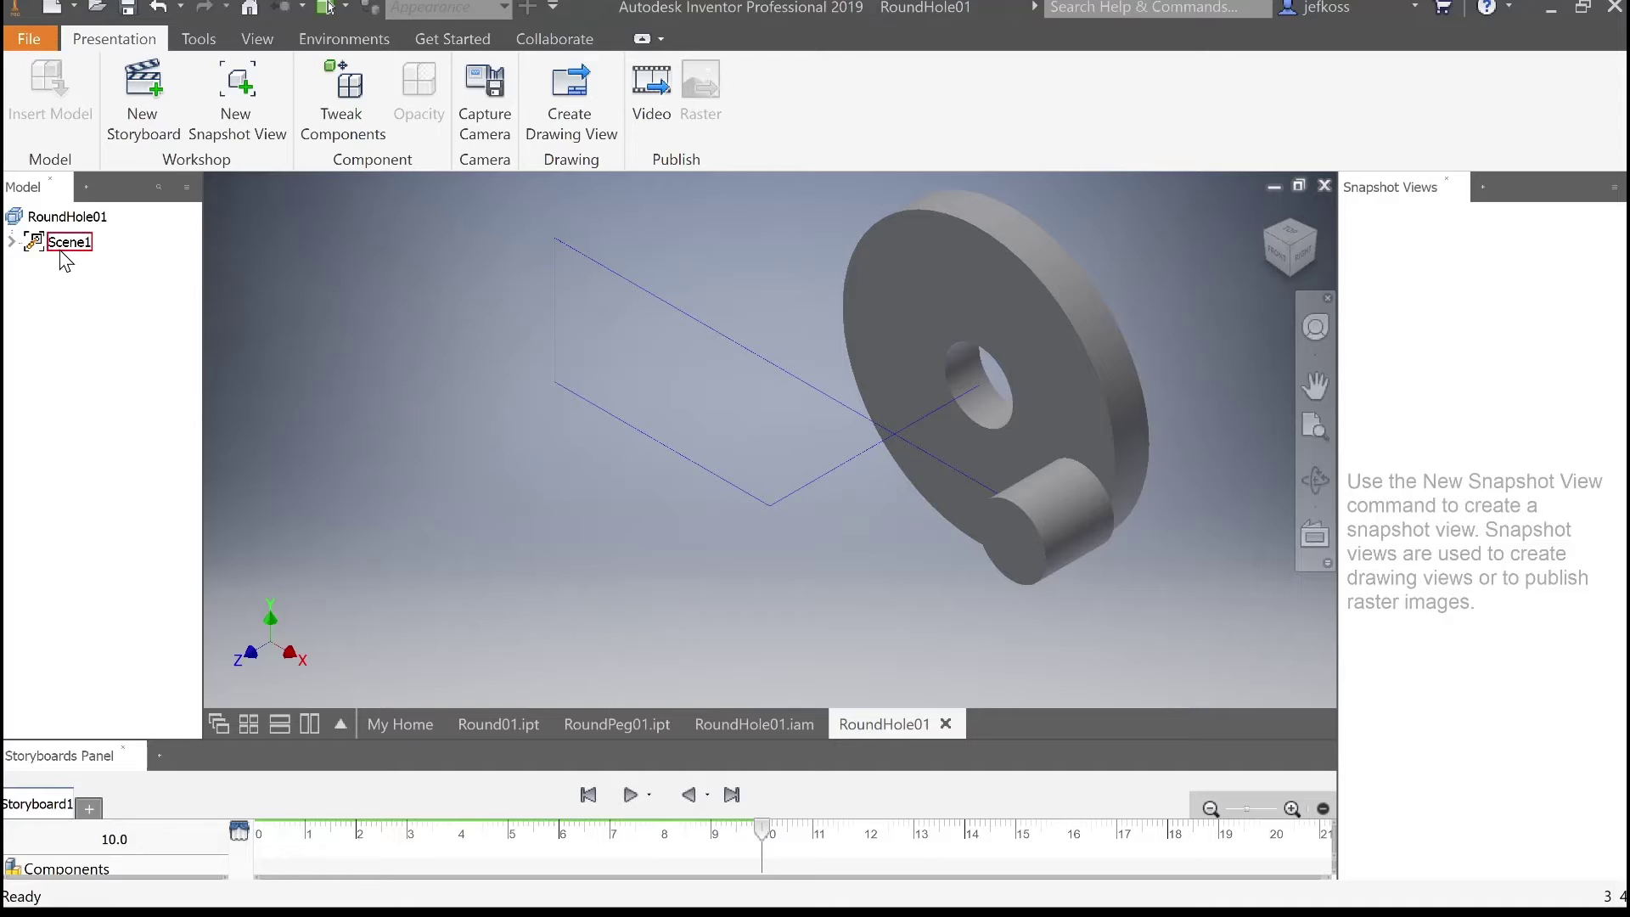
key("ctrl+s")
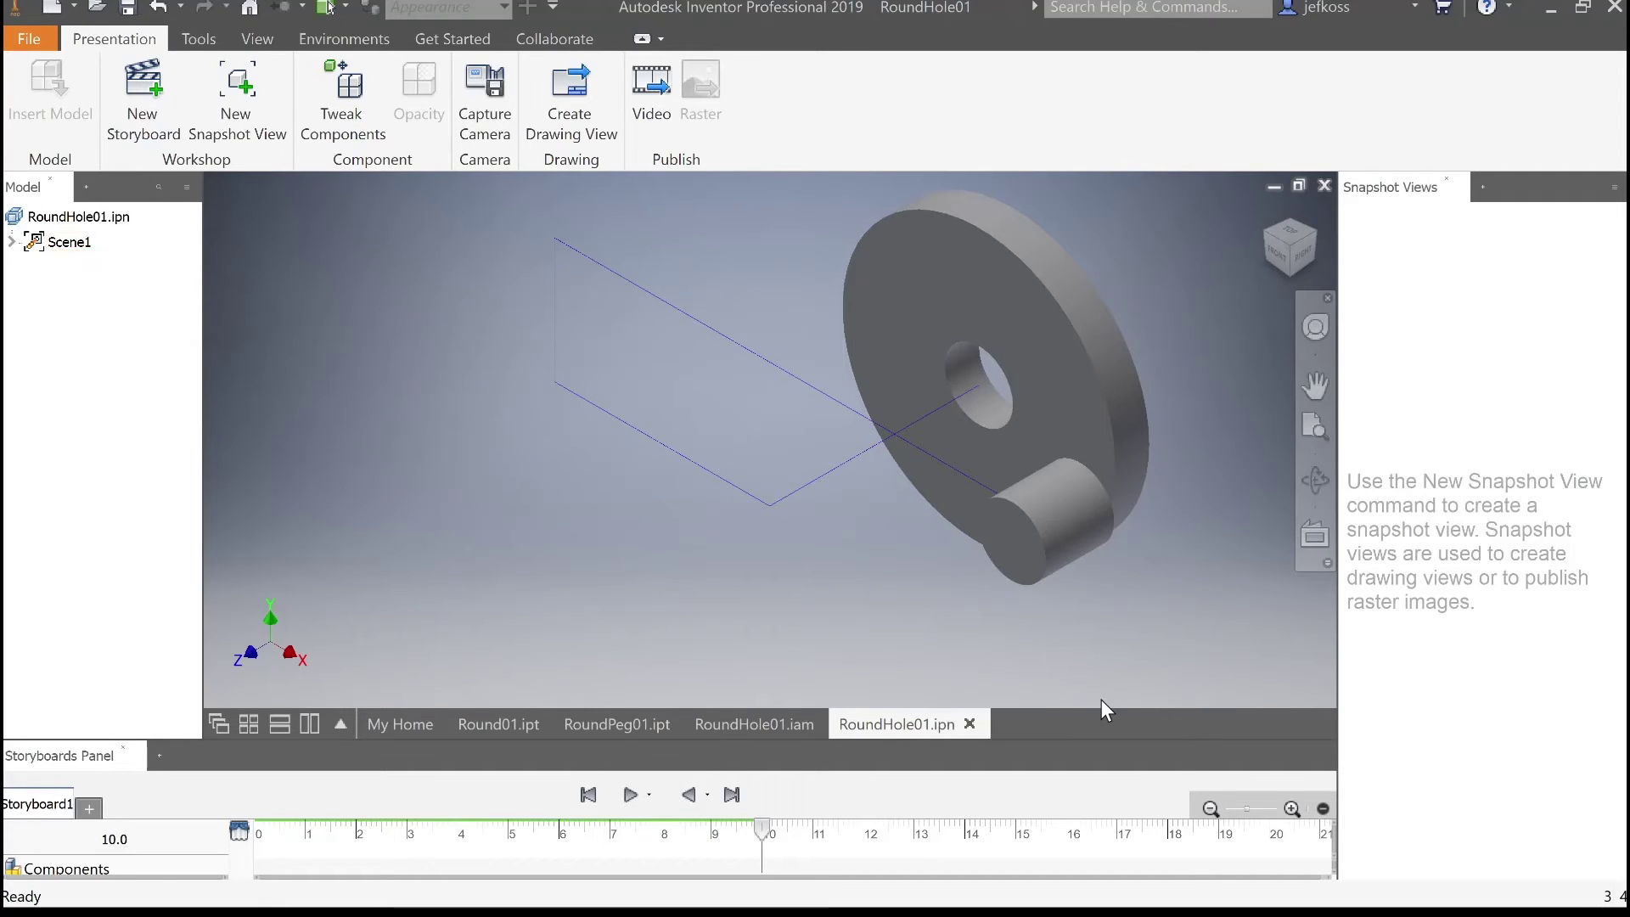